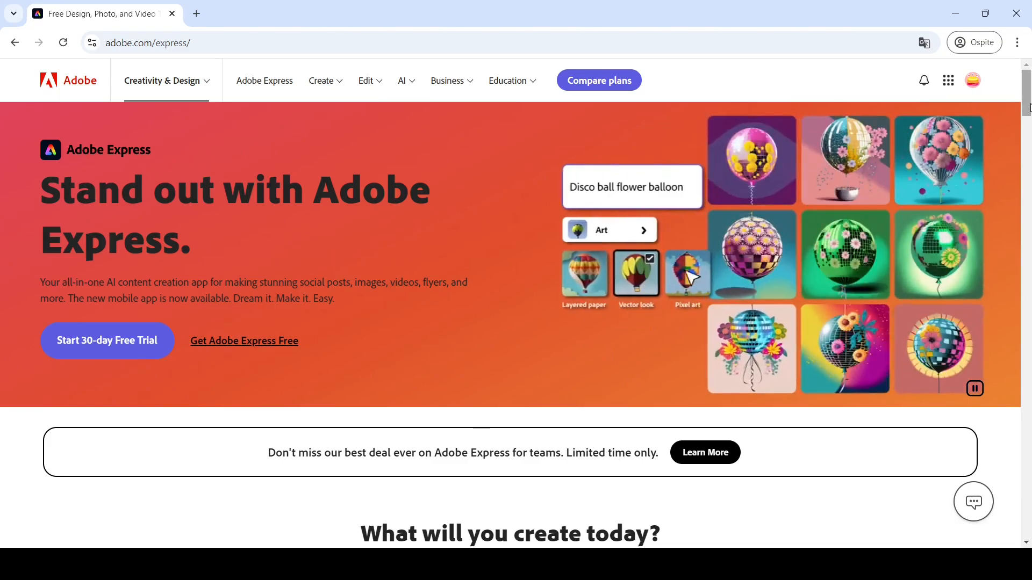
Start a new blank 8.5x11in flyer from the all-in-one editor's creation options.
scroll(1029, 231, down, 6)
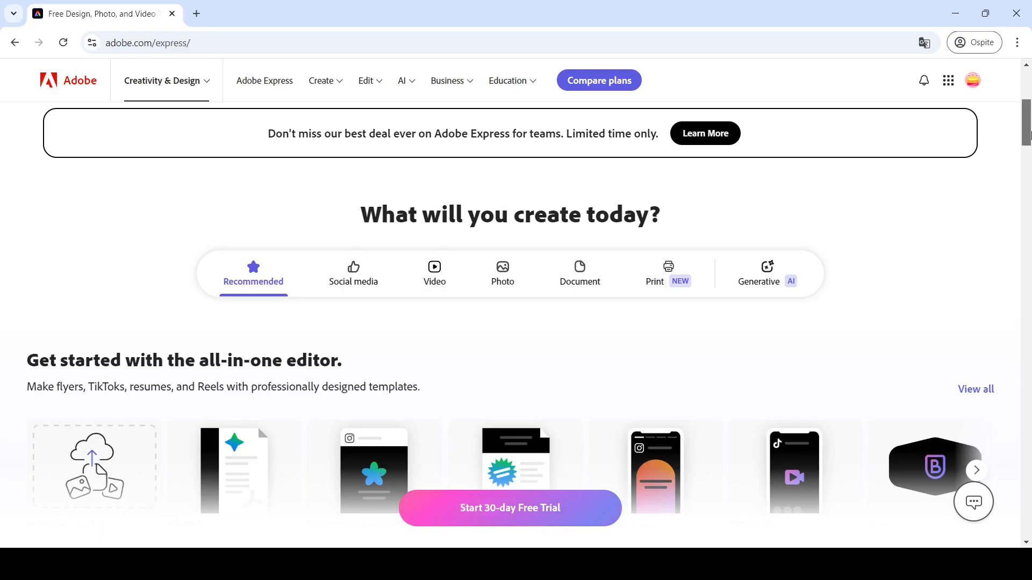
drag(1029, 135, 1029, 154)
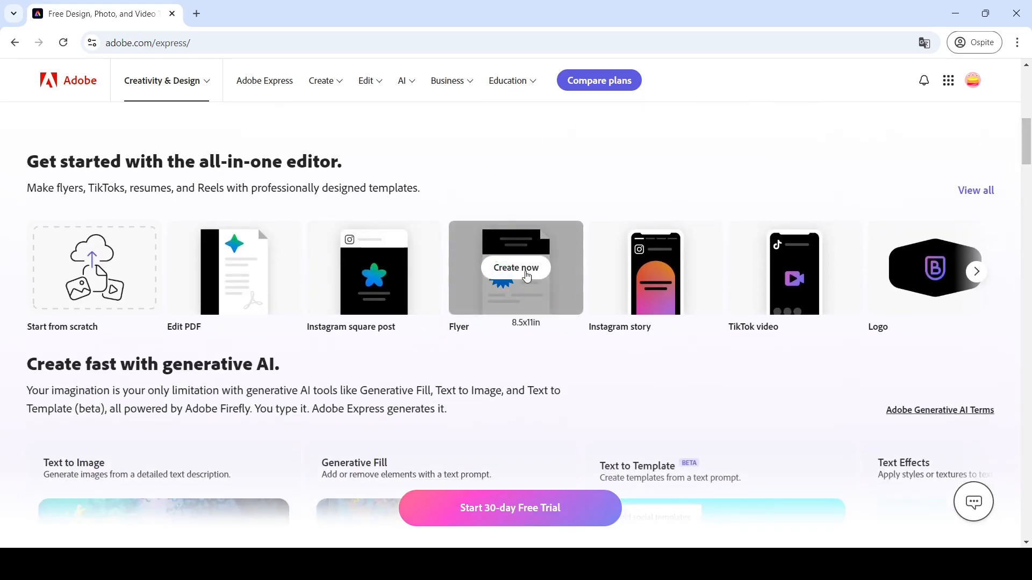
click(517, 277)
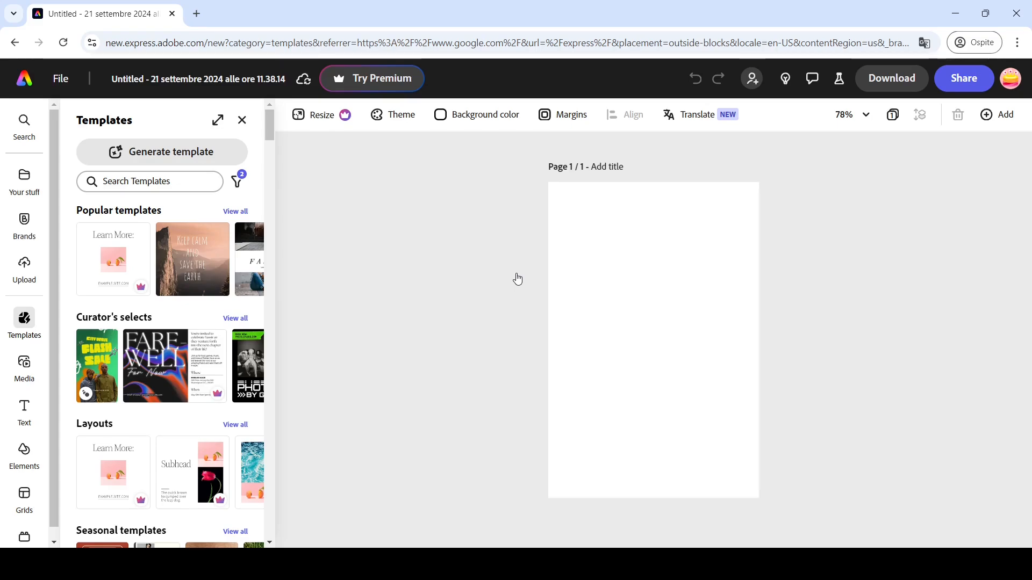
Apply the Retro color theme of blue, cyan, orange and two dark reds to the page.
click(393, 116)
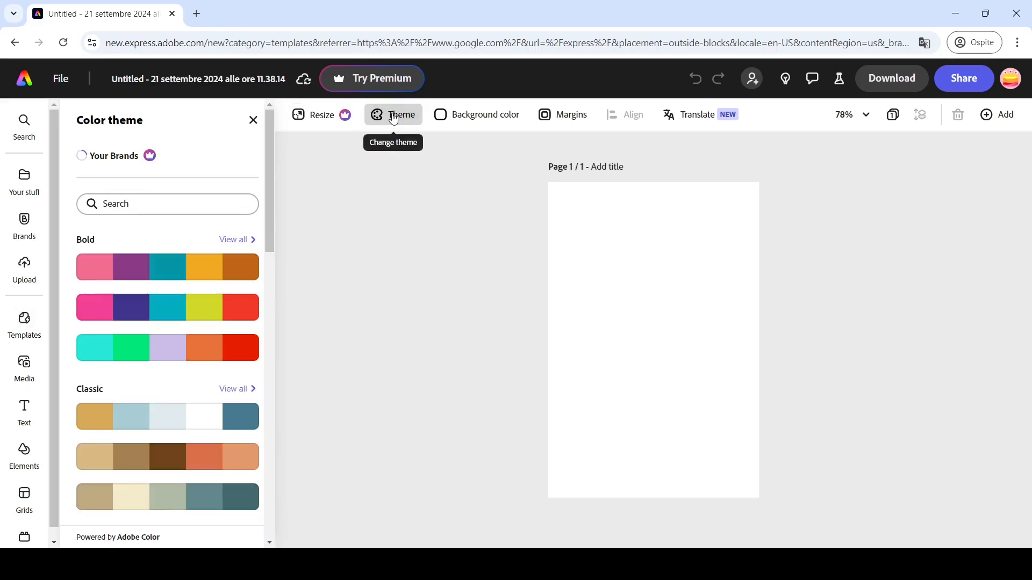
drag(266, 207, 271, 463)
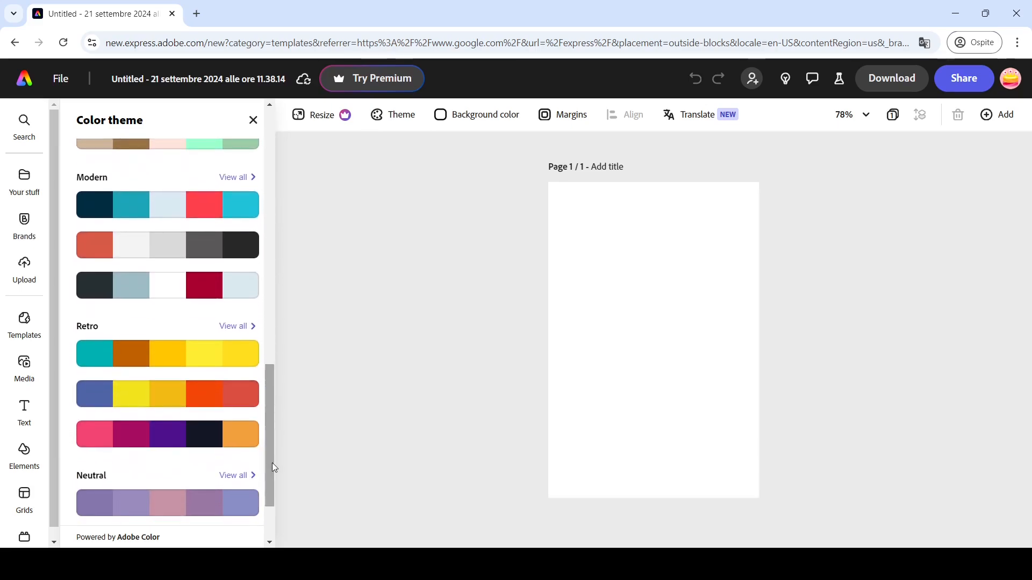
click(237, 328)
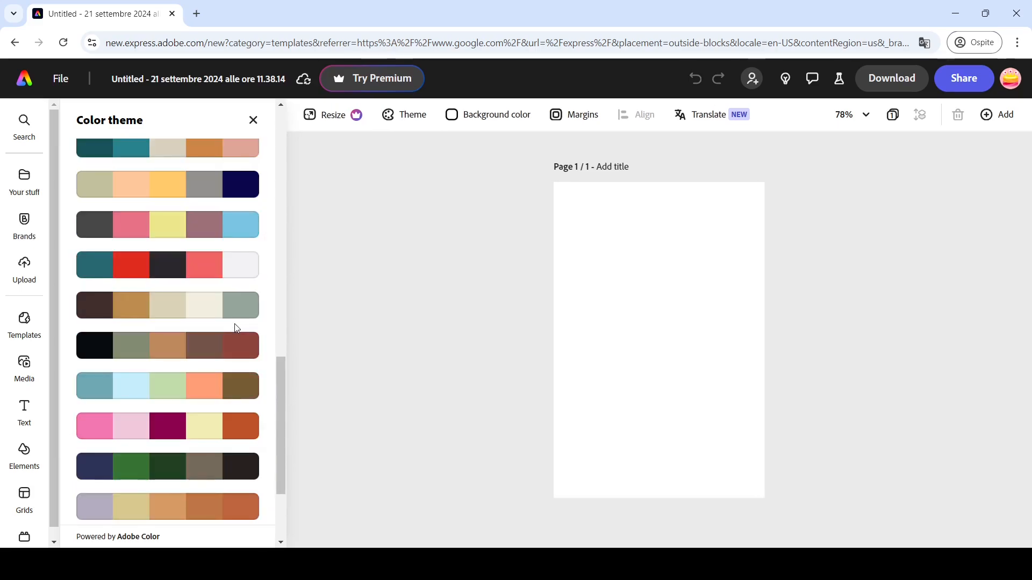
drag(280, 366, 276, 121)
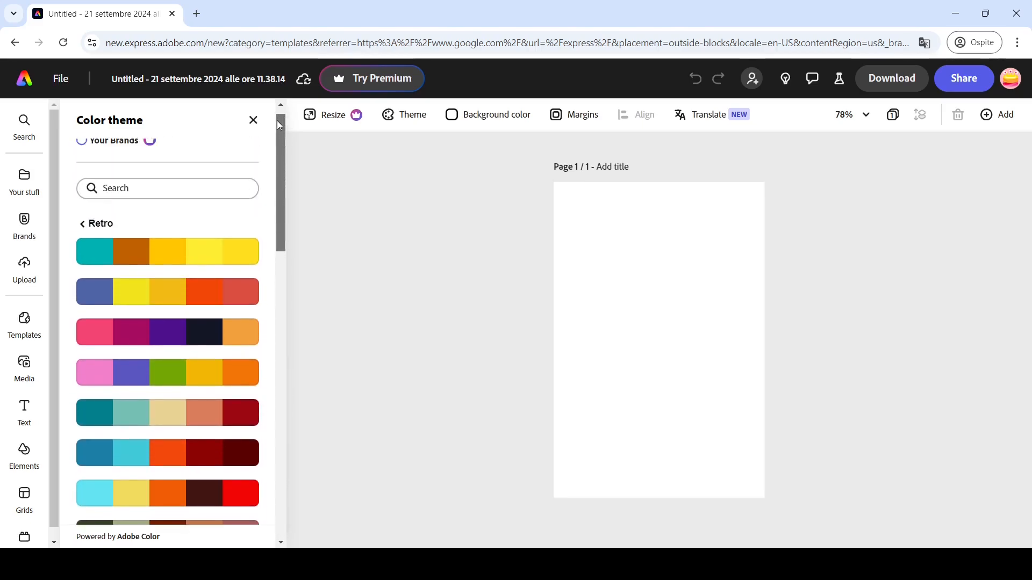
click(154, 480)
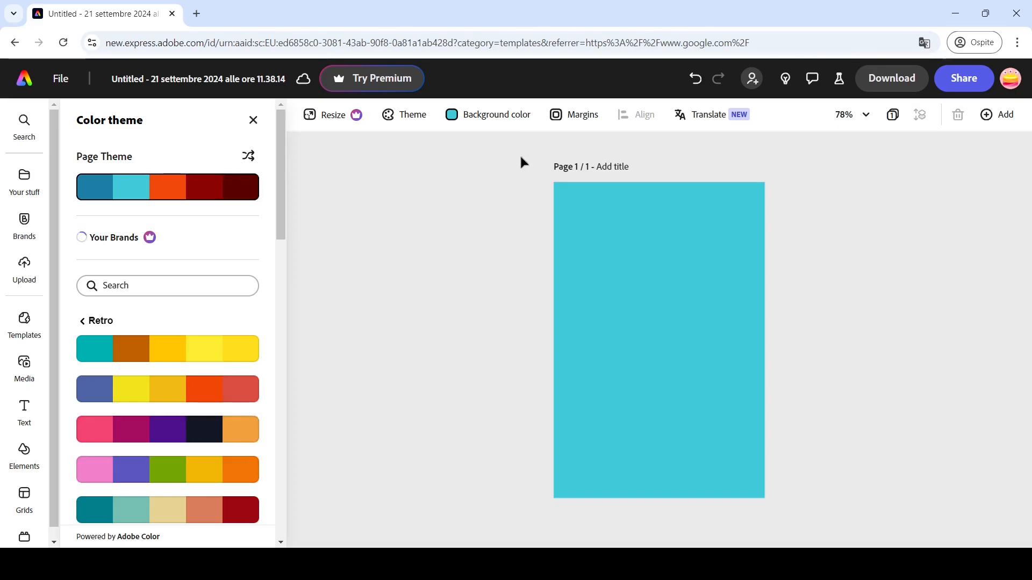
Set the page background to the theme's orange, #F2490C.
click(486, 115)
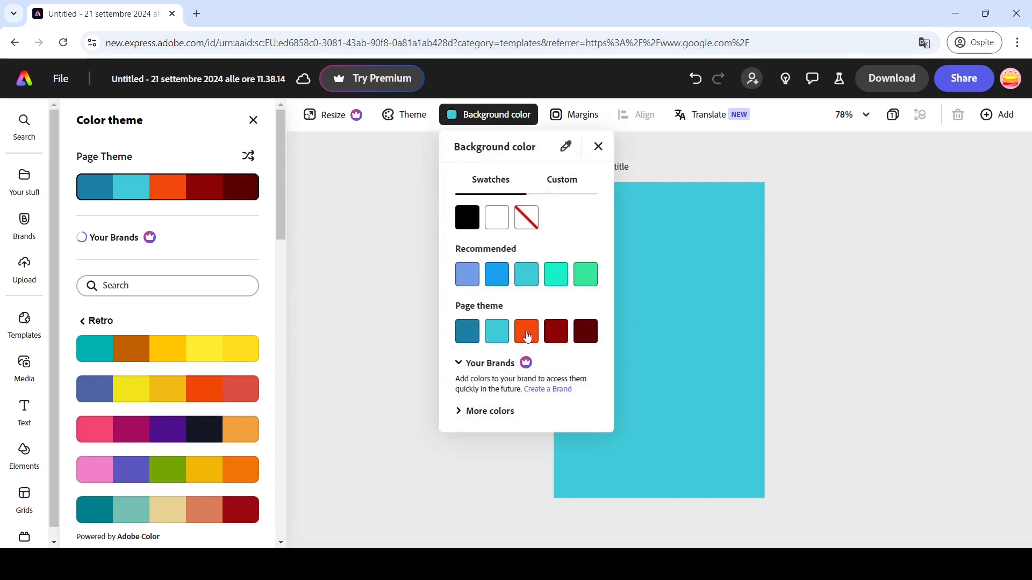
click(527, 336)
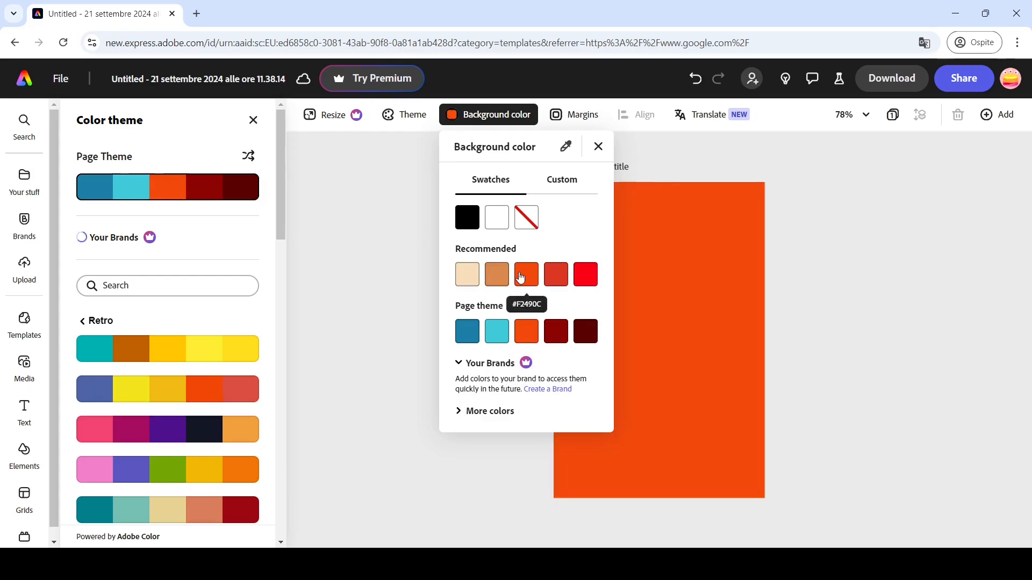
click(509, 117)
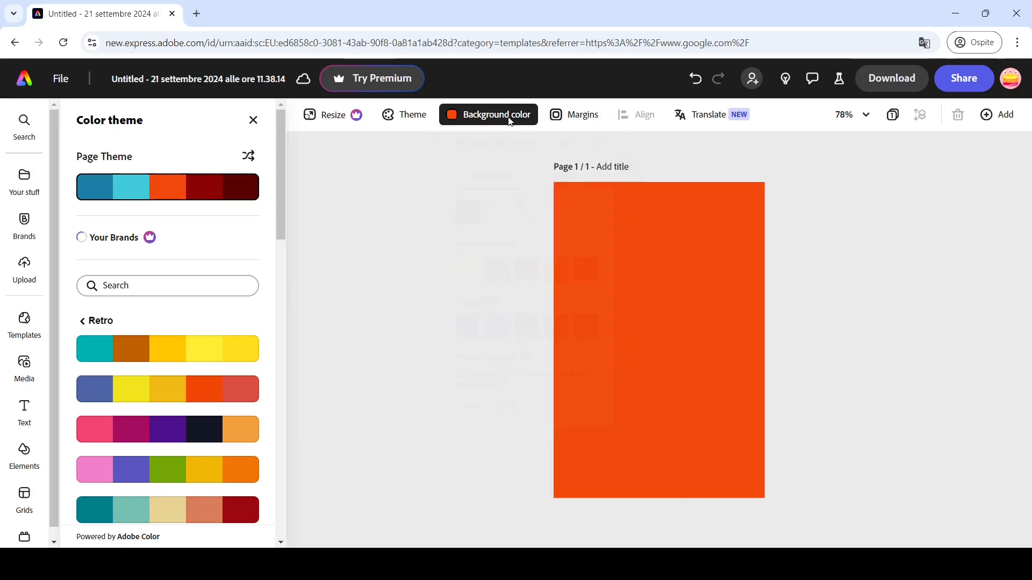
Search the elements for "frame" and add the double-line rectangular frame shape to the page.
click(23, 454)
click(158, 179)
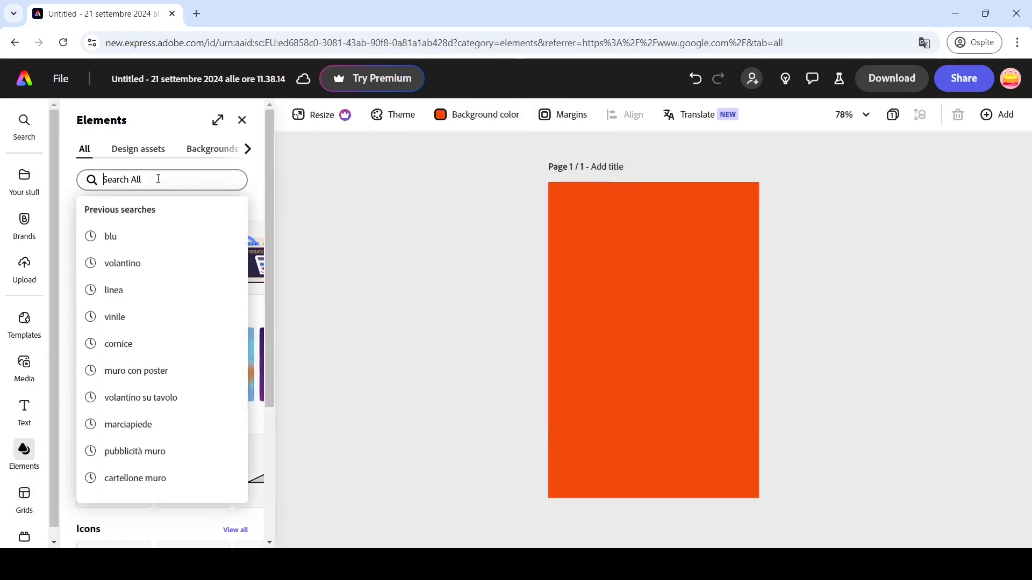
text(frame)
key(Return)
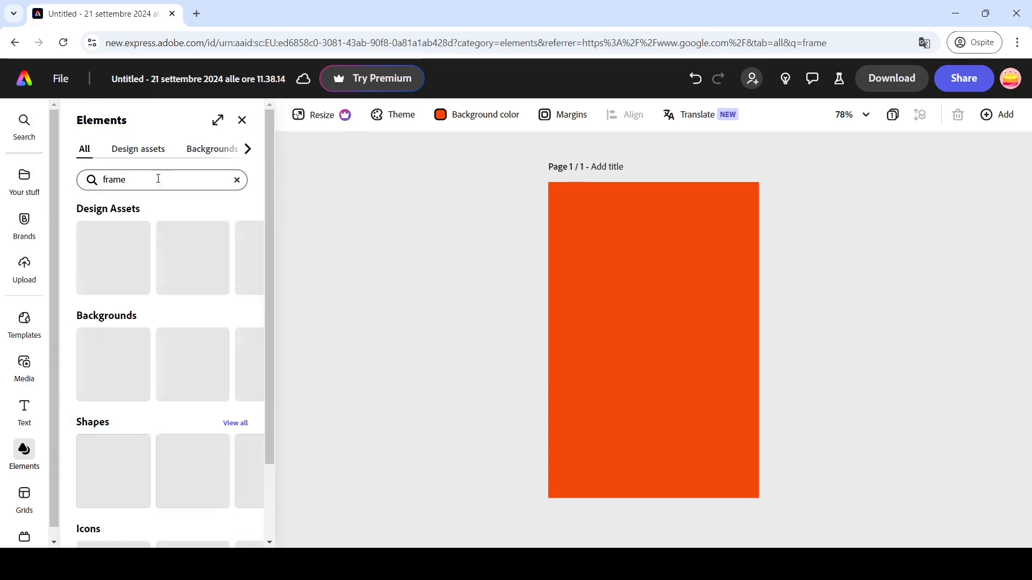
click(125, 475)
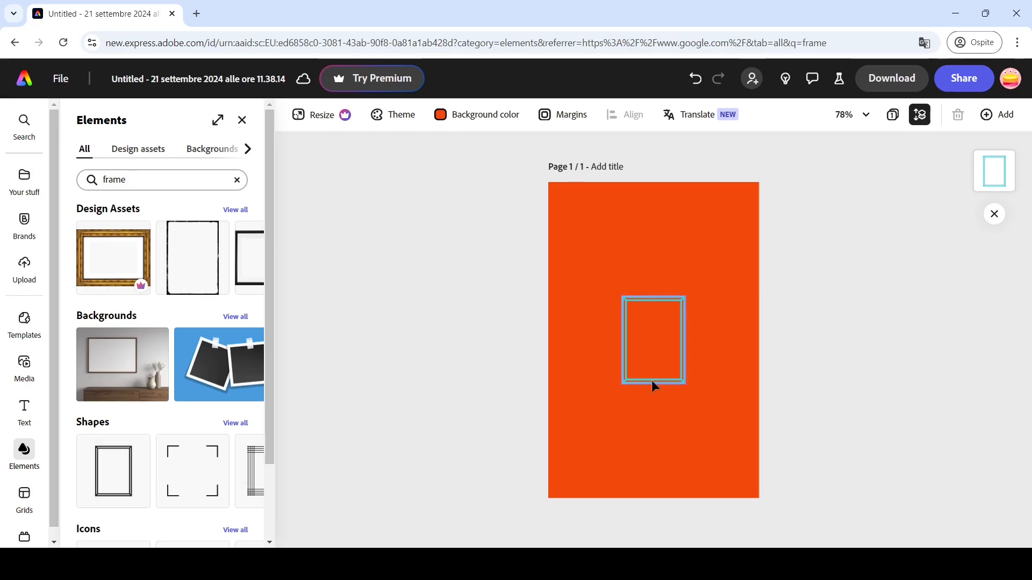
Enlarge and reposition the frame so its outer border lines up with all four page edges.
click(624, 358)
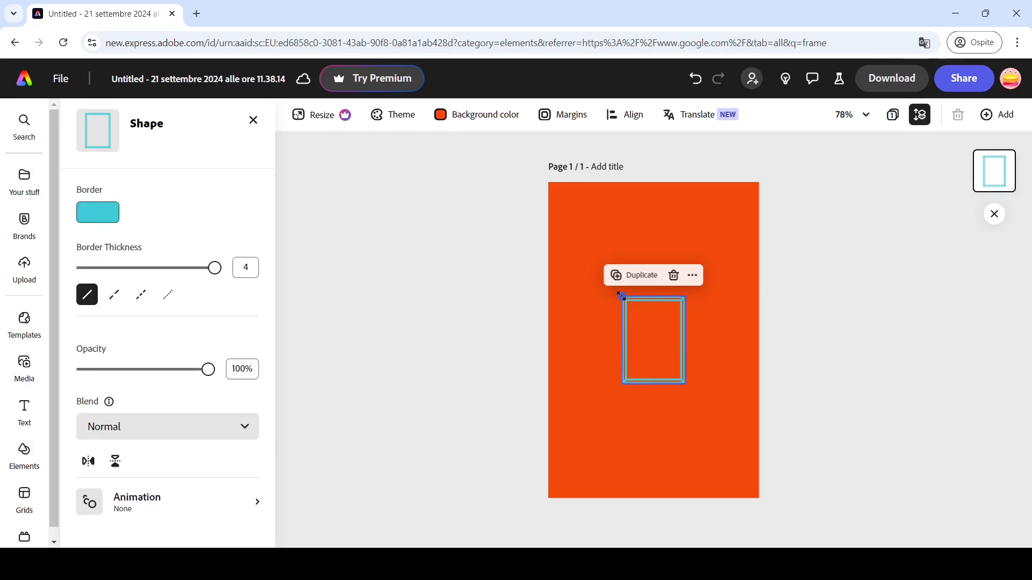
drag(619, 296, 499, 171)
drag(686, 343, 742, 445)
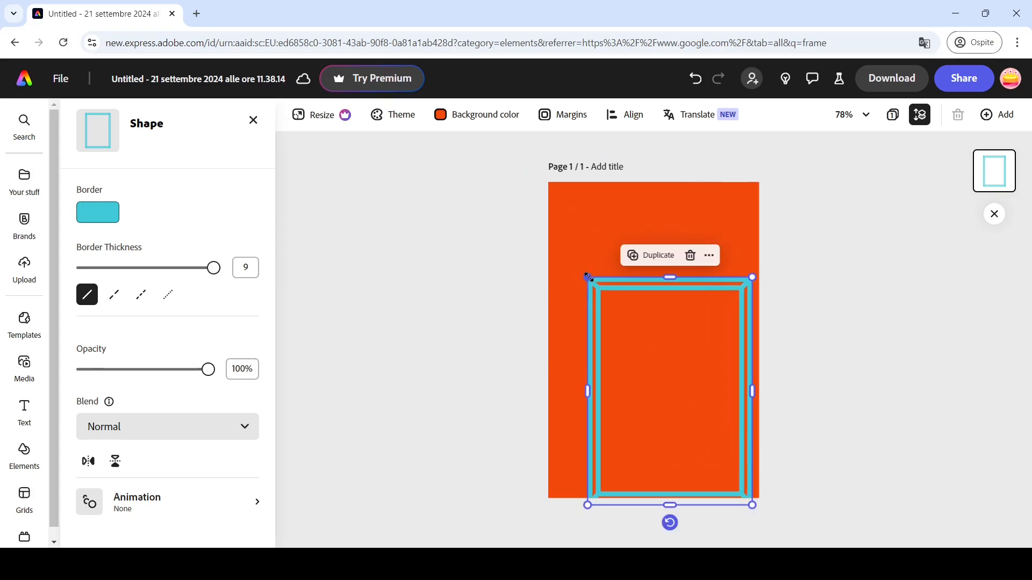
drag(588, 277, 499, 186)
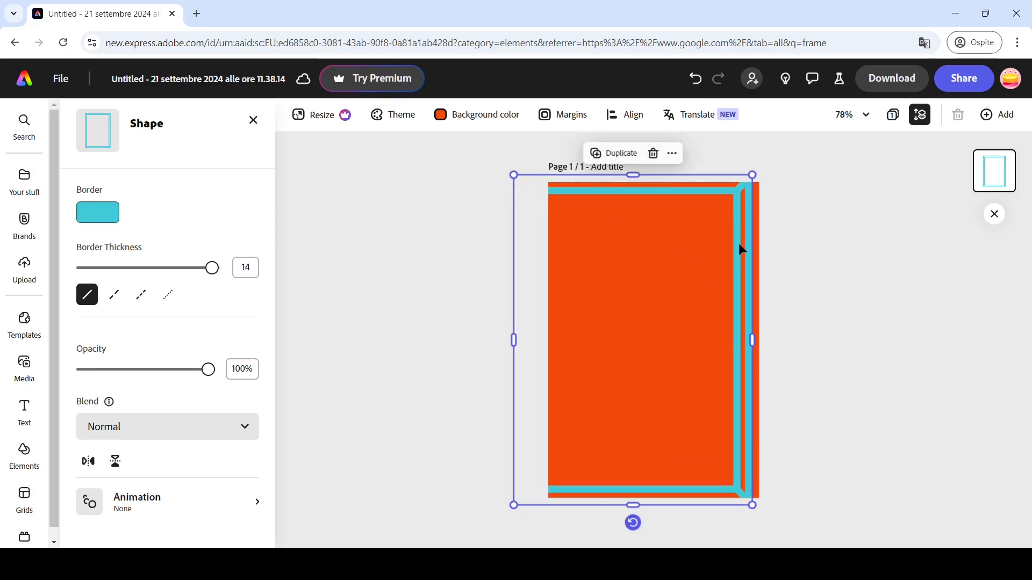
drag(739, 244, 755, 235)
drag(759, 176, 750, 214)
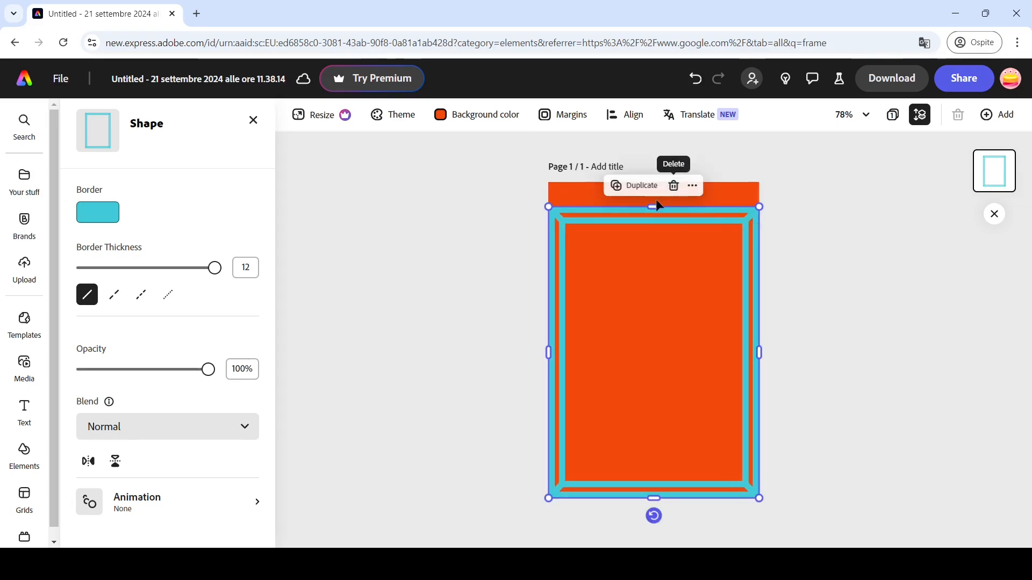
drag(654, 207, 654, 182)
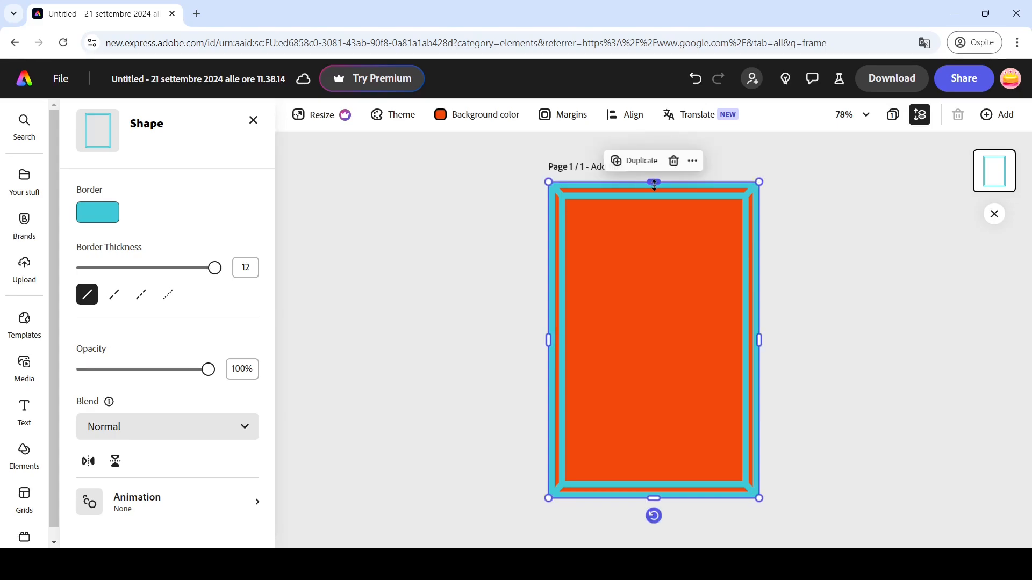
Set the frame's border to a custom dark grey-brown color.
click(92, 216)
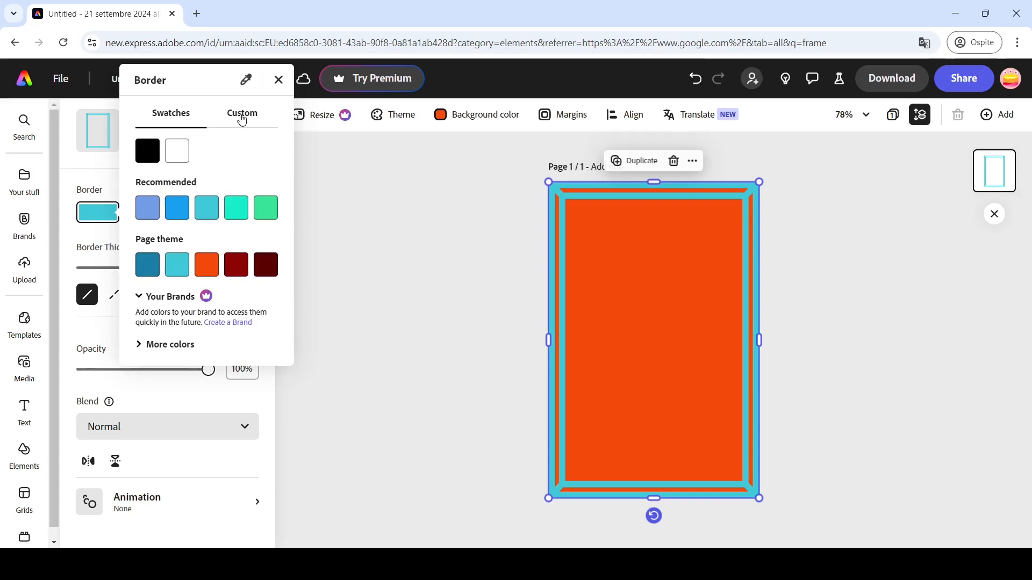
click(242, 120)
drag(213, 156, 143, 164)
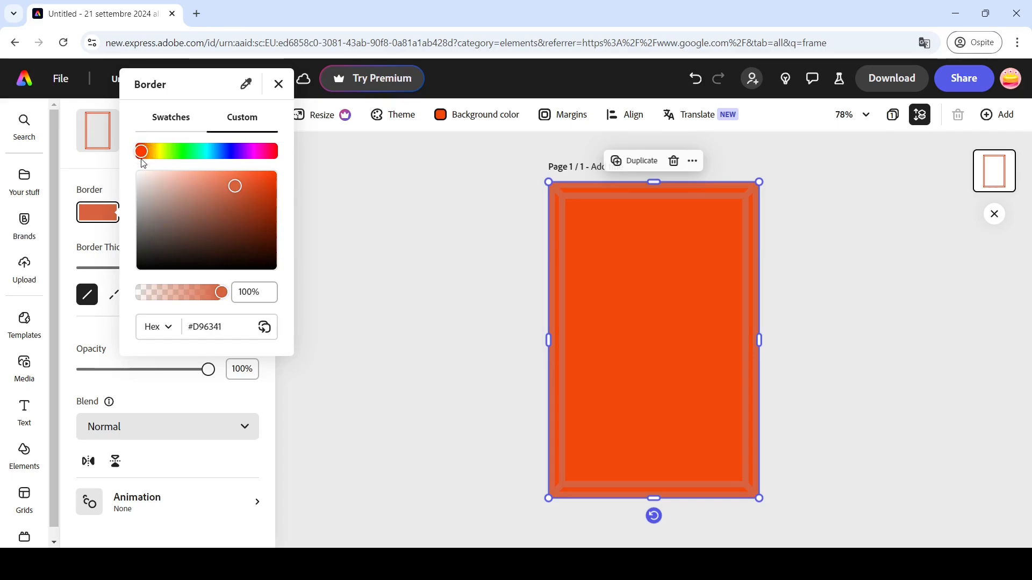
drag(236, 186, 166, 240)
click(278, 84)
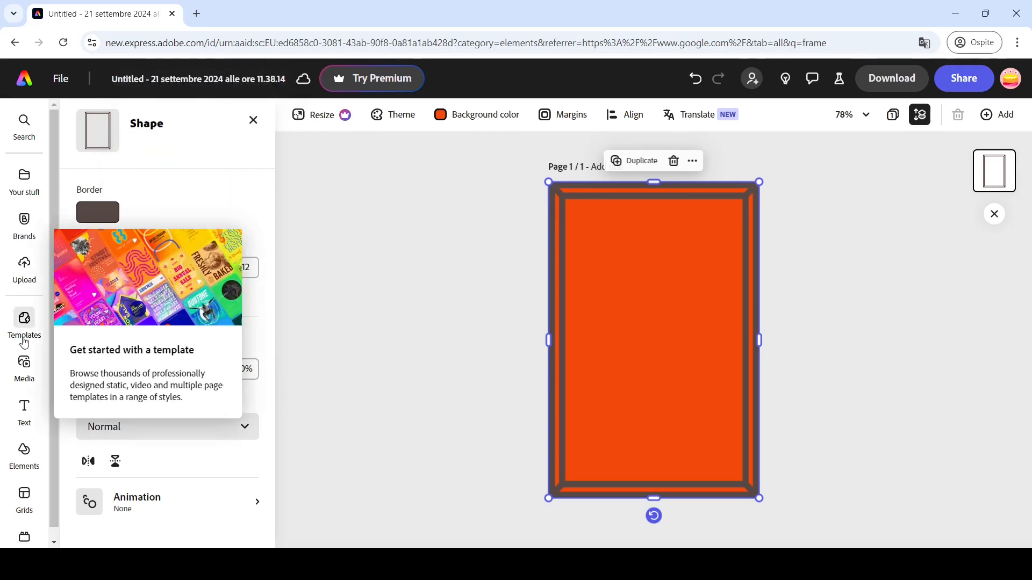
Search the media library for "vynil" and browse all the matching photos.
click(24, 365)
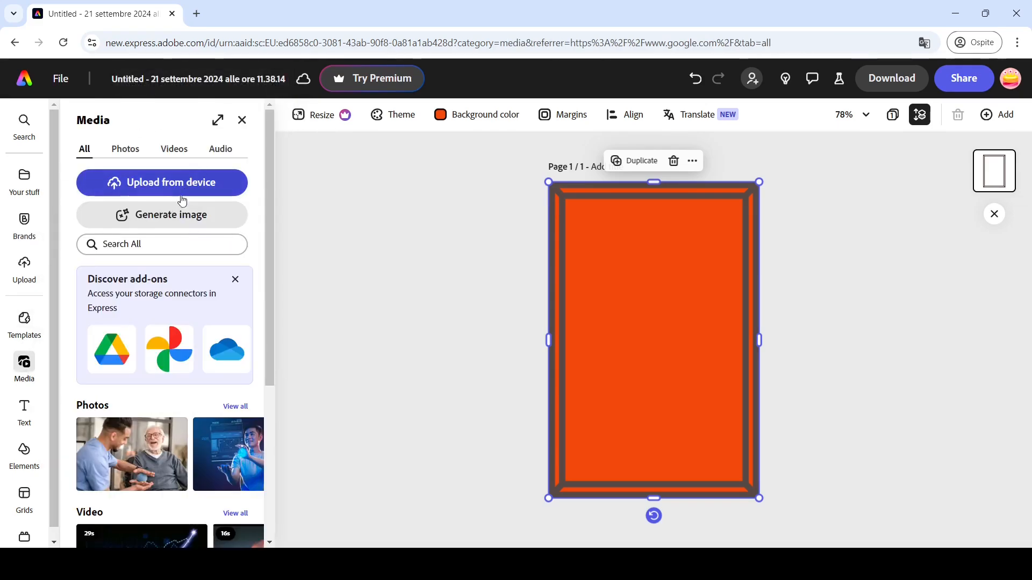
click(176, 243)
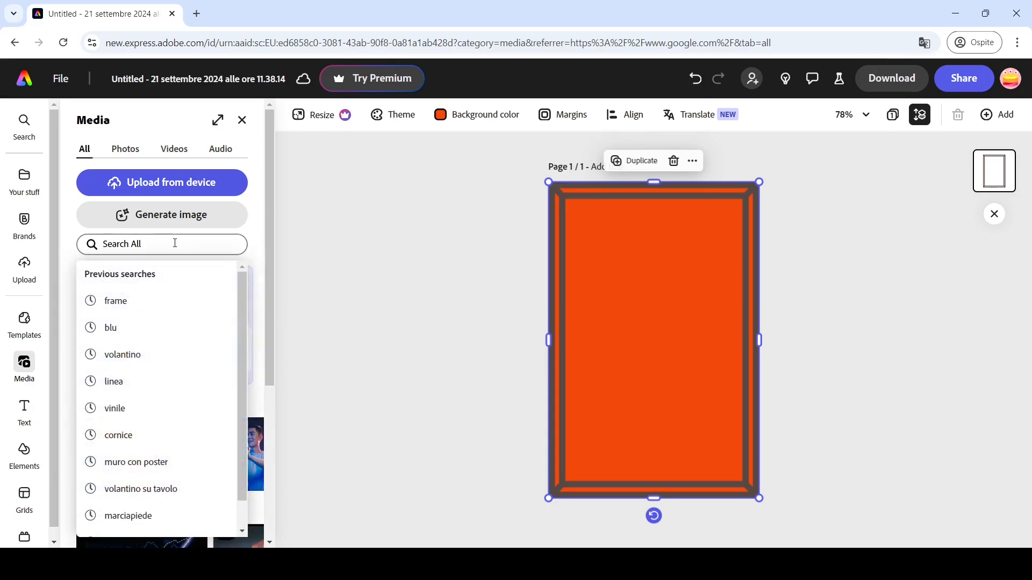
text(vynil)
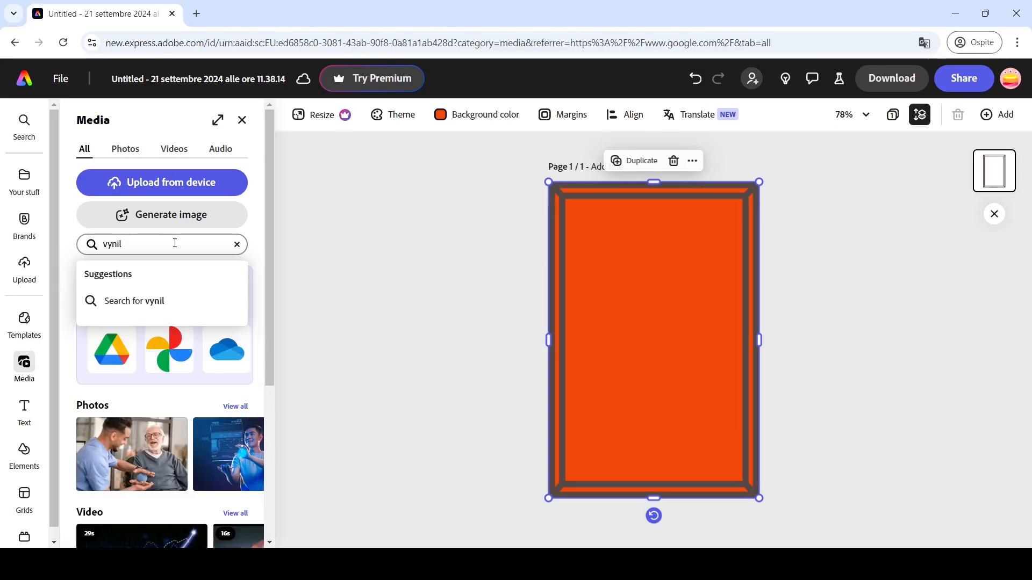
key(Return)
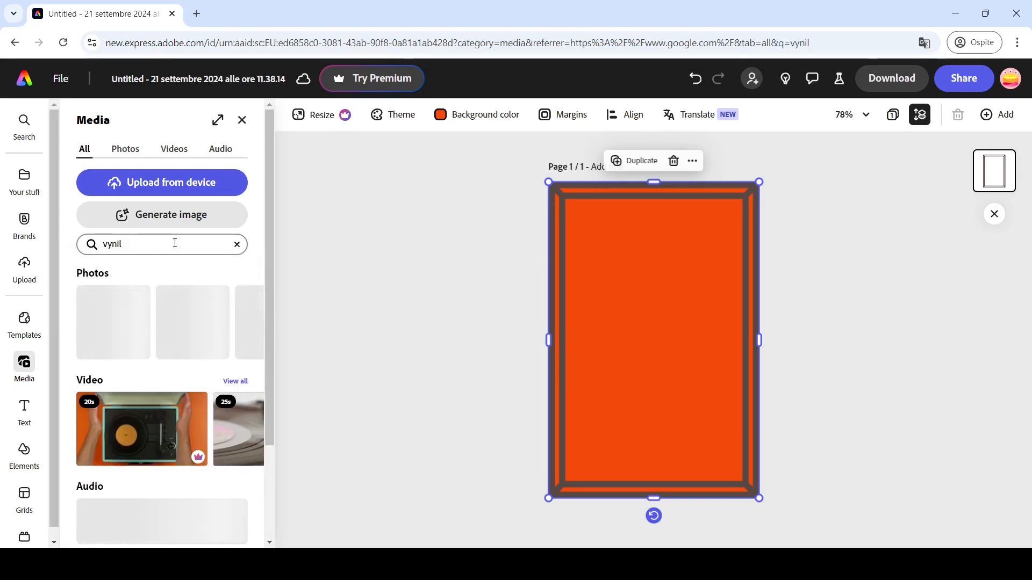
click(236, 276)
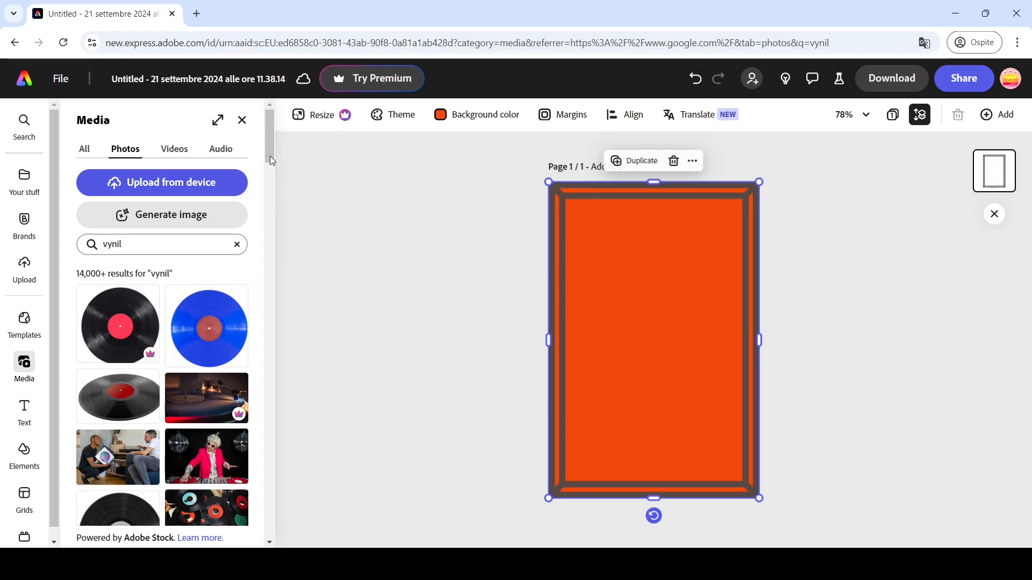
drag(270, 156, 269, 194)
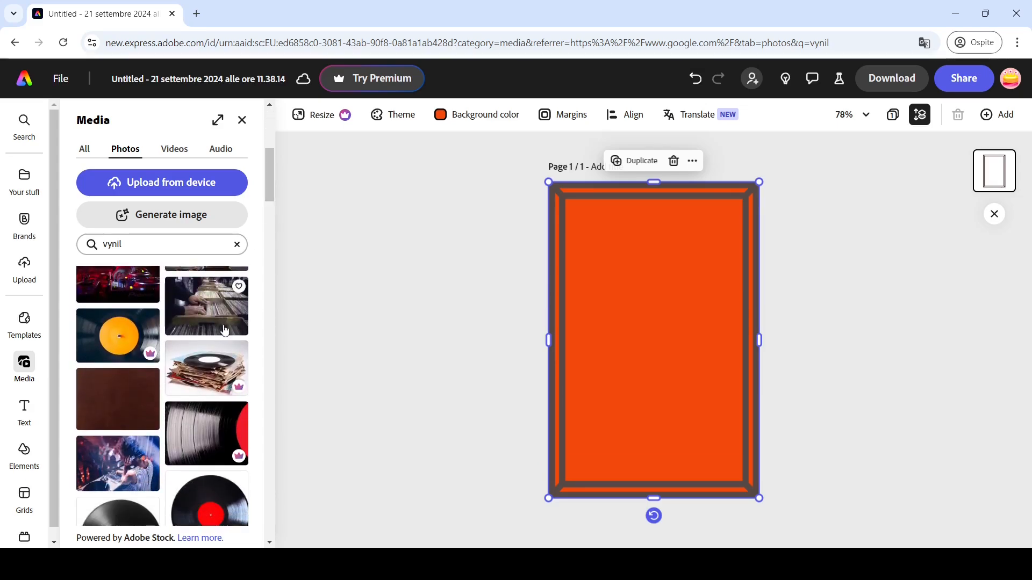
Add the photo of a stack of vinyl records to the page and remove its background.
click(209, 360)
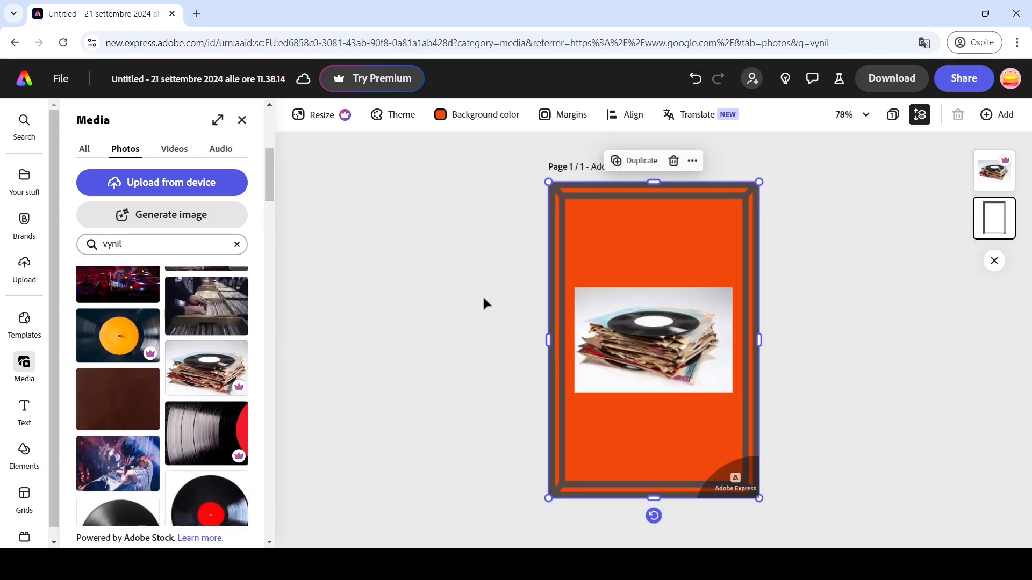
scroll(482, 294, up, 5)
click(526, 353)
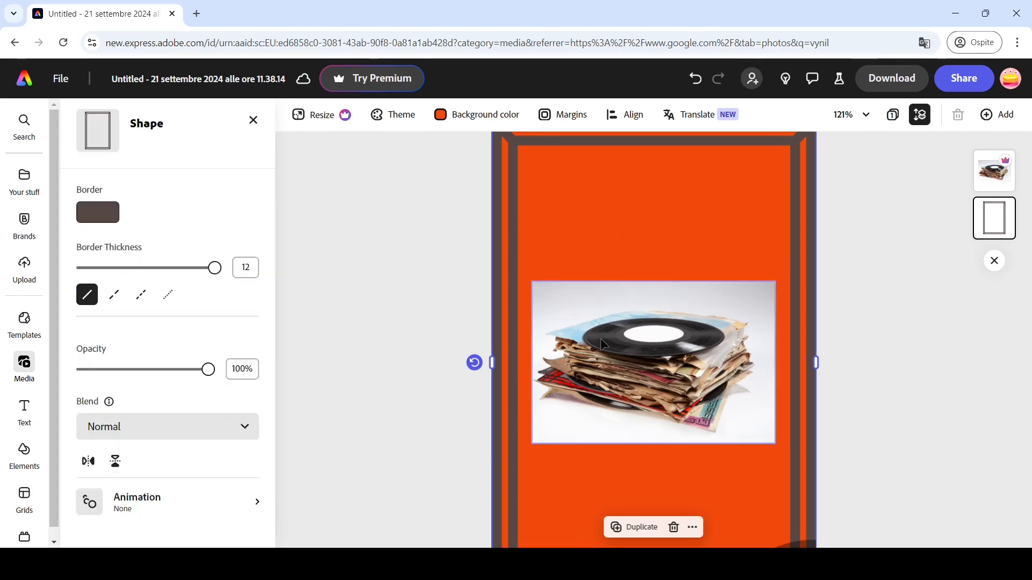
click(600, 338)
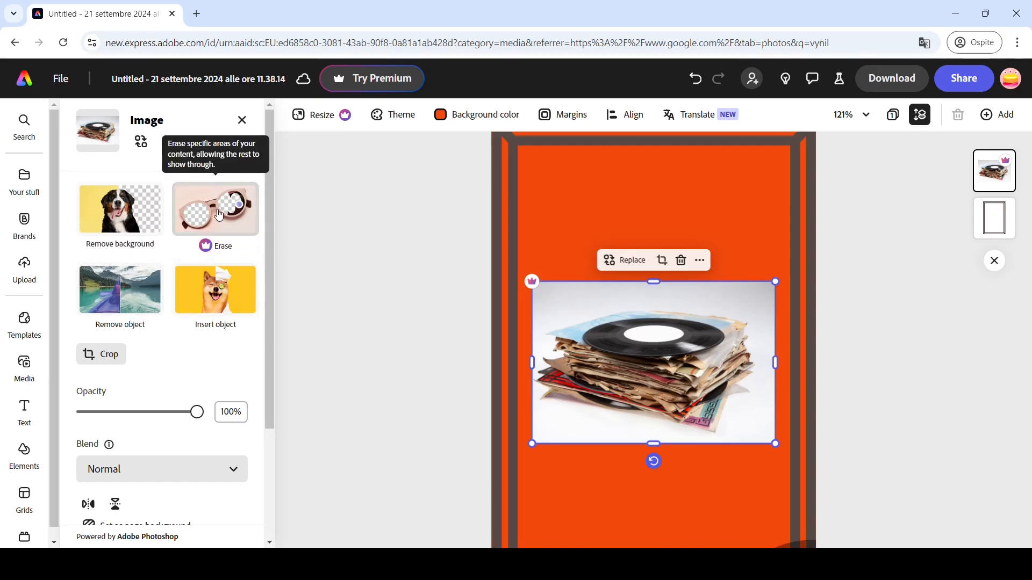
click(124, 216)
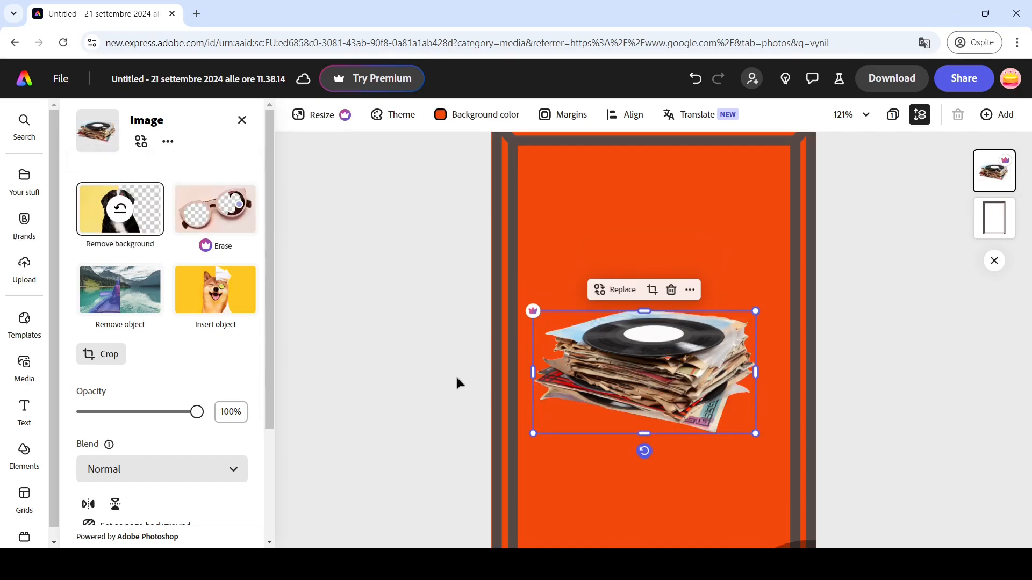
Move the record-stack image to the lower part of the page, and delete it.
scroll(455, 379, down, 3)
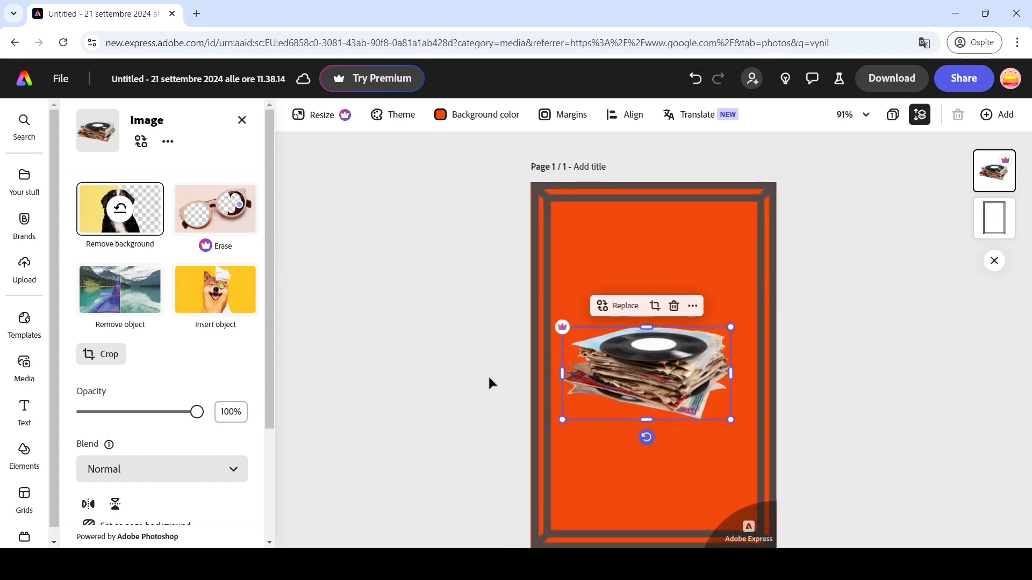
drag(656, 368, 671, 436)
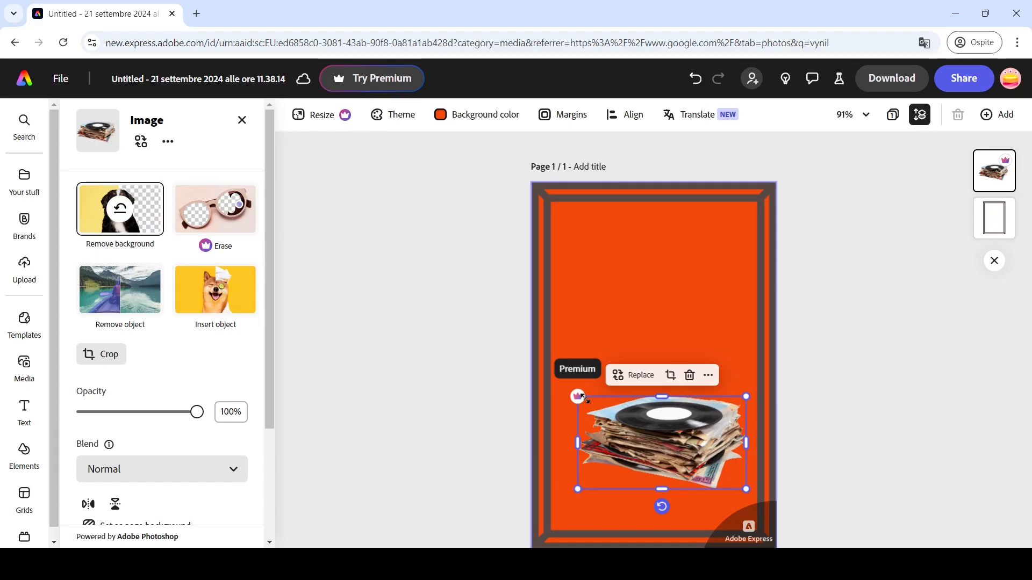
click(692, 378)
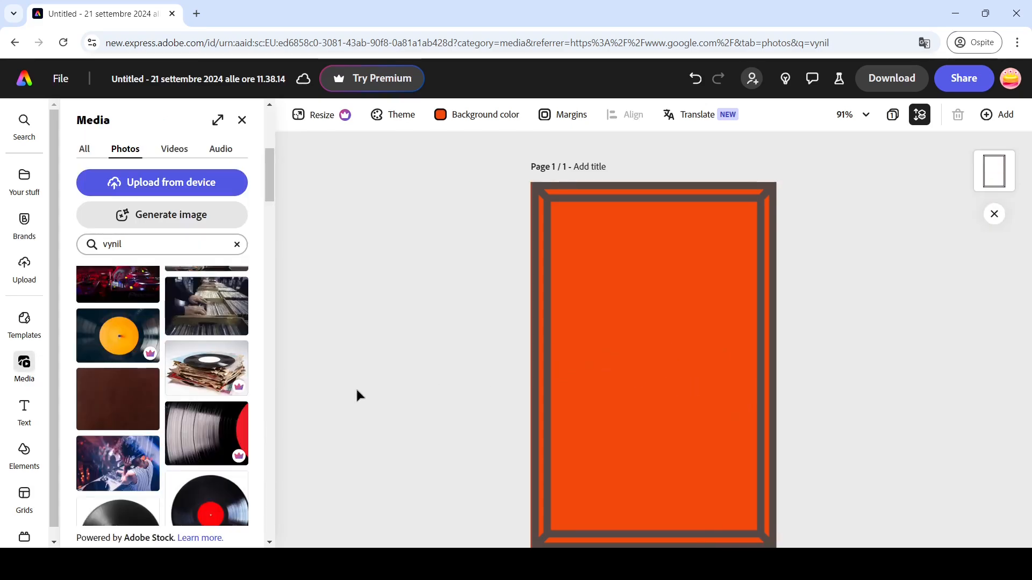
Upload the picture of six vinyl records from the device and rotate it 90° clockwise.
click(24, 270)
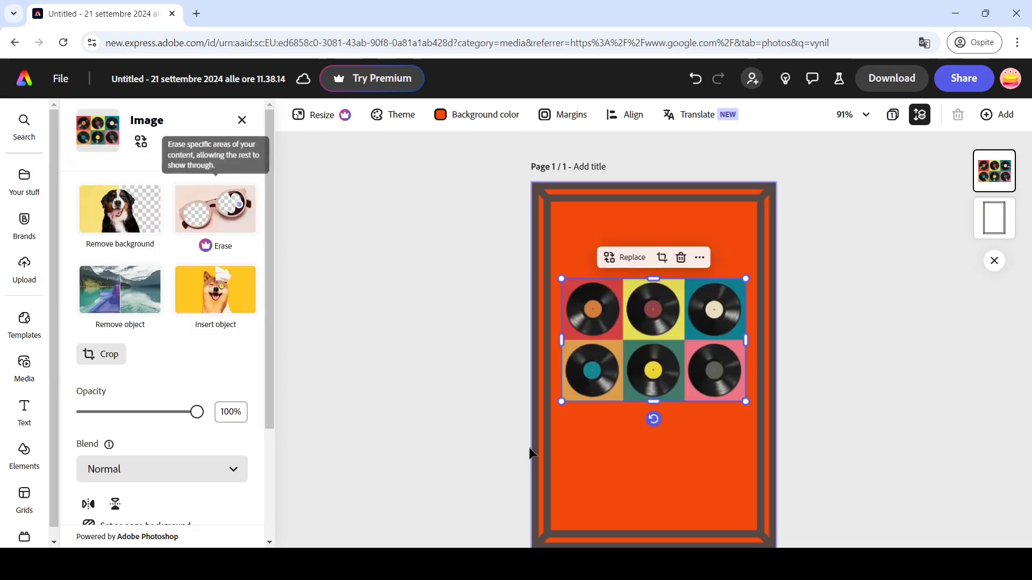
drag(655, 421, 491, 352)
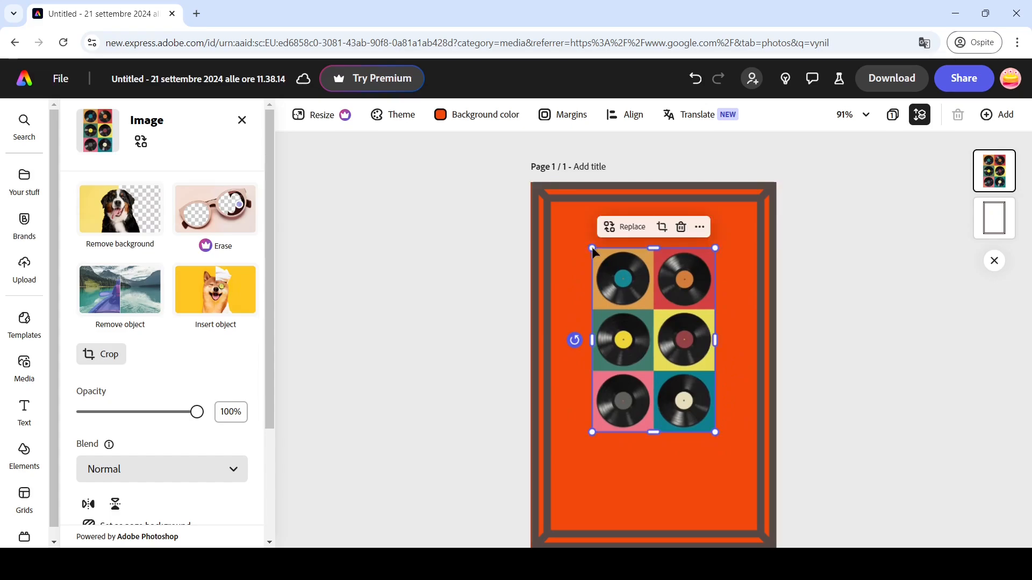
Enlarge the record picture to nearly the frame's inner height and shift it so its left column overhangs the page edge.
drag(592, 248, 494, 199)
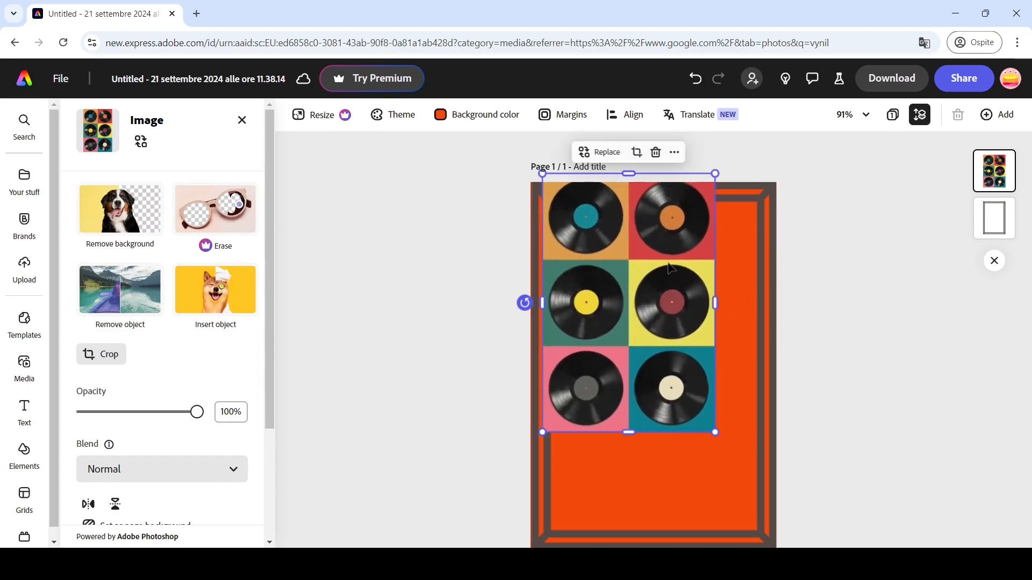
drag(668, 264, 618, 317)
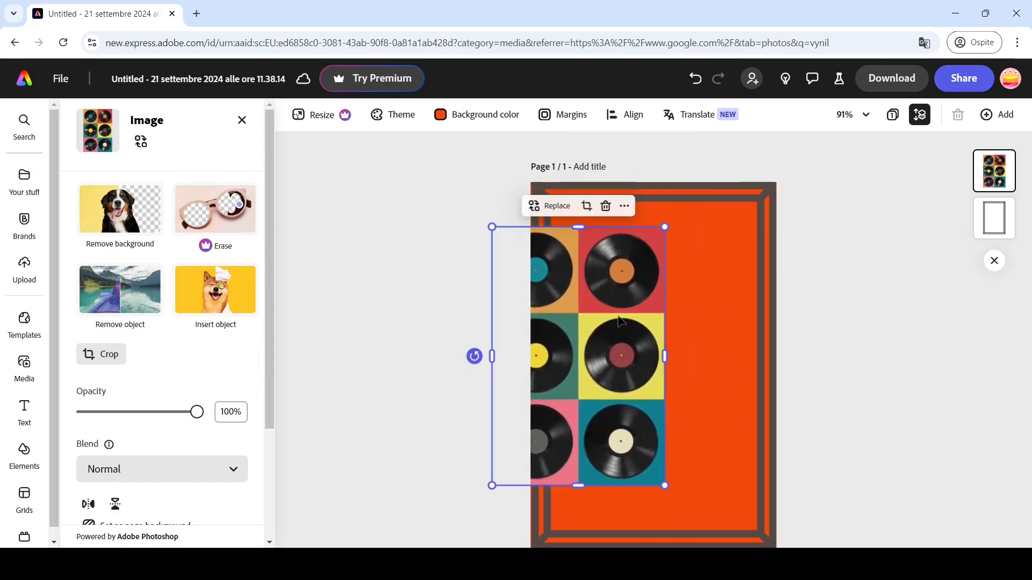
drag(665, 227, 711, 173)
drag(622, 272, 610, 304)
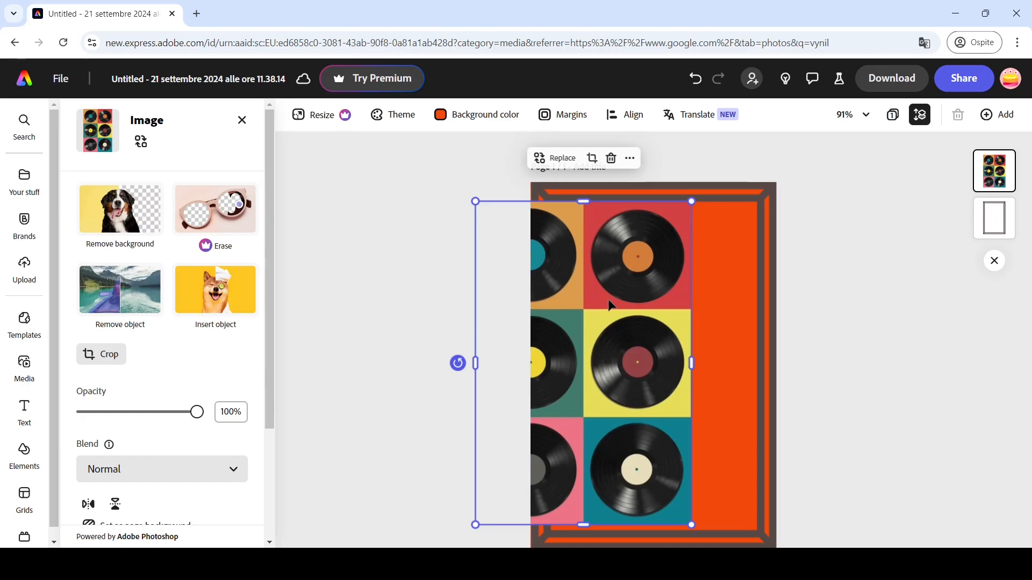
Crop the picture to its right column of three records and fit it along the frame's inner left edge at full inner height.
click(592, 158)
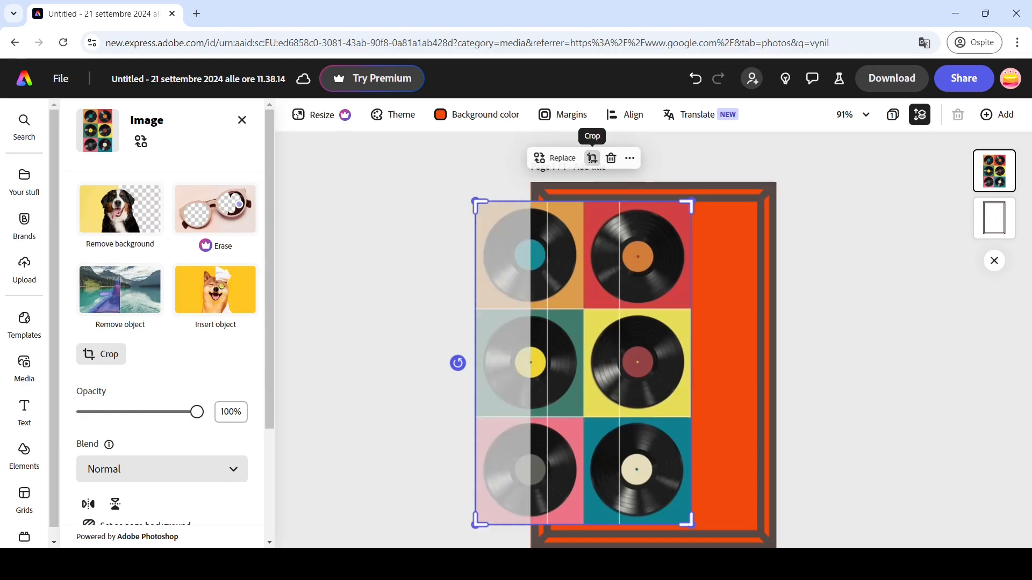
drag(477, 202, 583, 204)
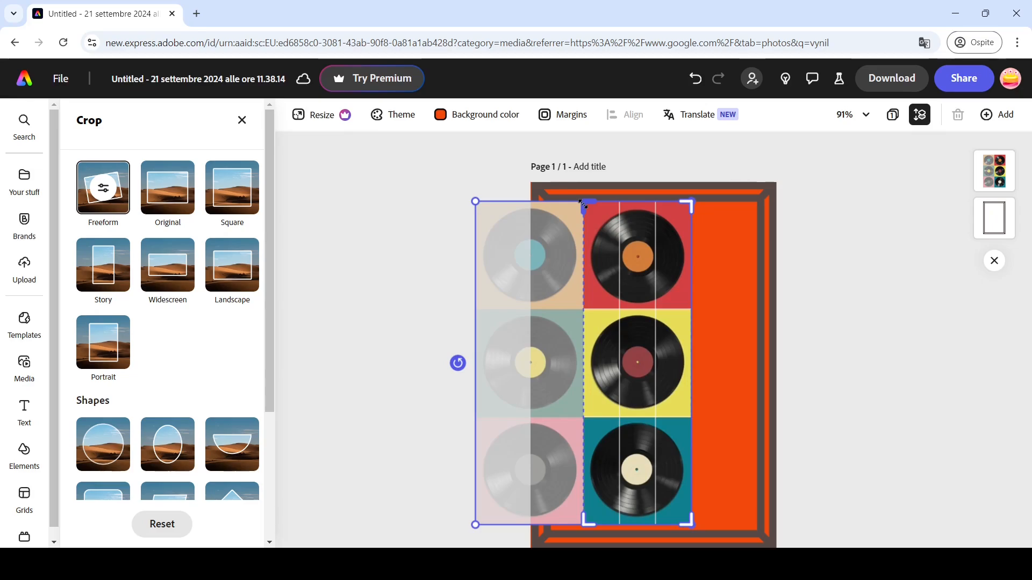
key(Return)
drag(601, 211, 566, 211)
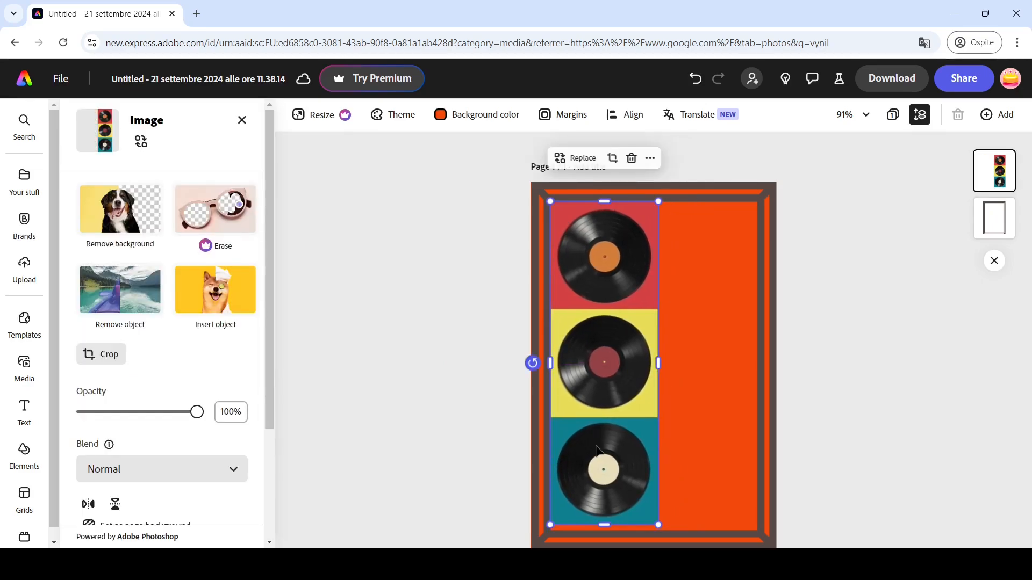
drag(605, 526, 605, 533)
click(404, 372)
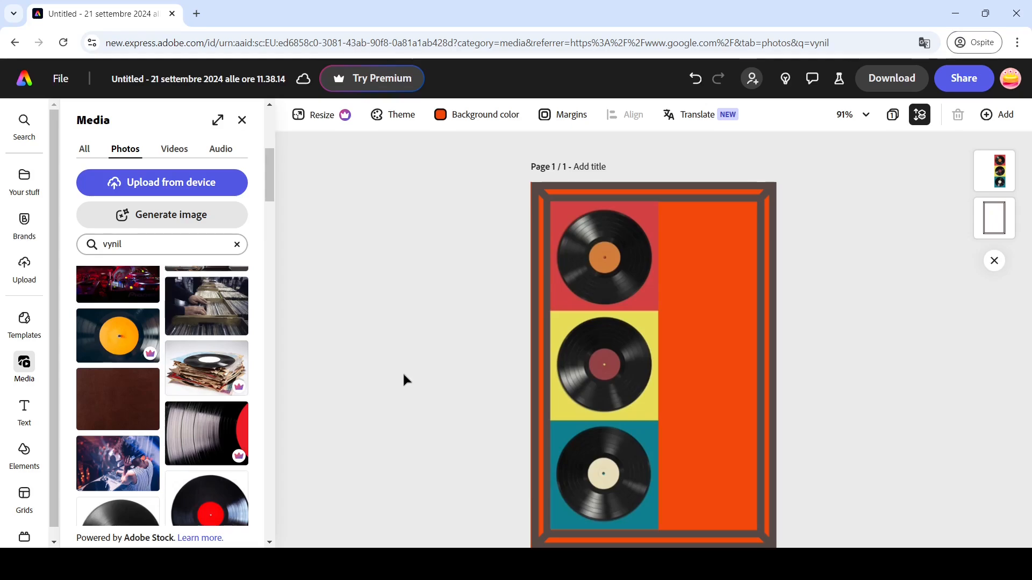
Search the elements for "line", show all matching shapes, and add the plain straight line to the page.
click(28, 455)
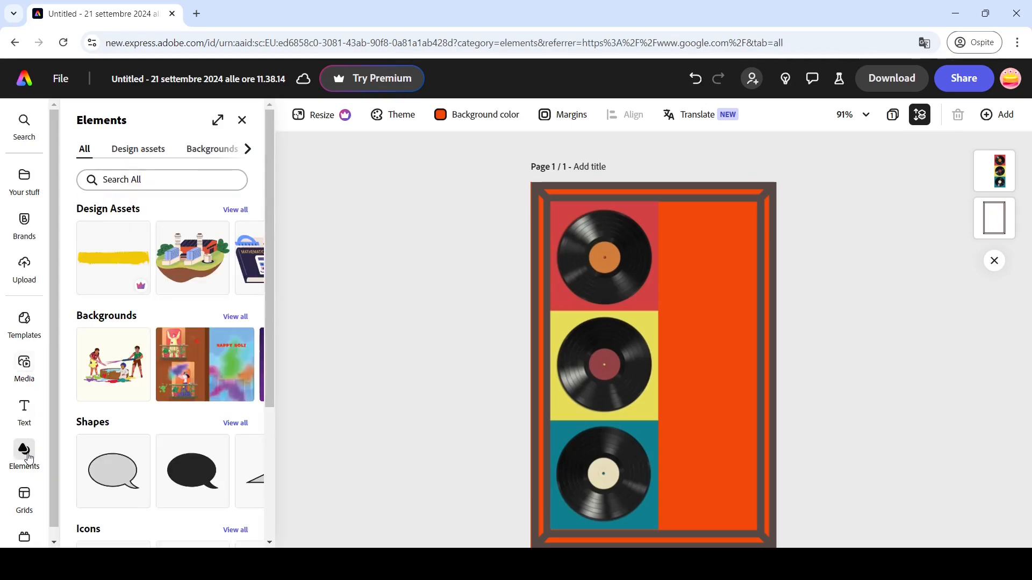
click(201, 182)
text(line)
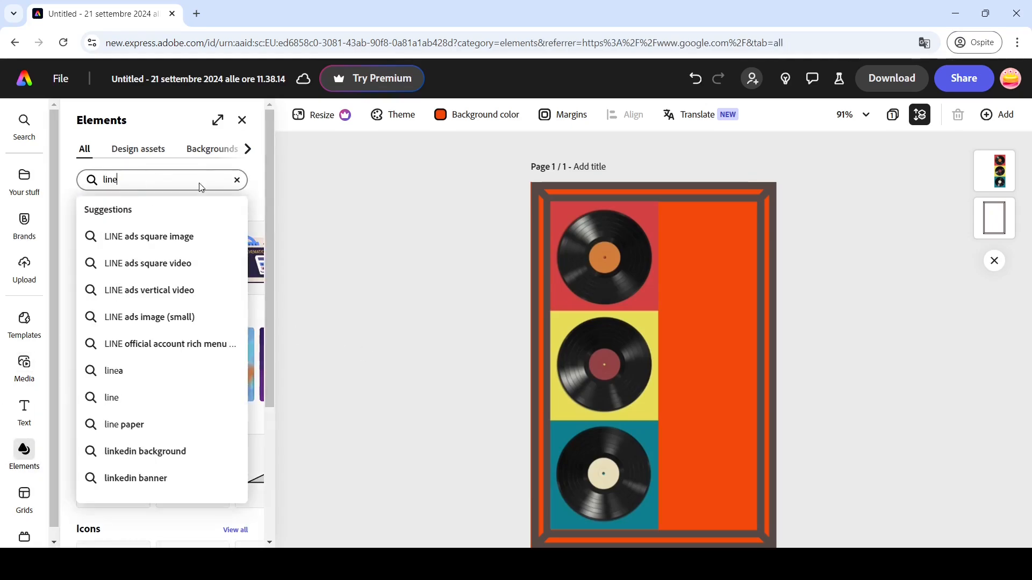
key(Return)
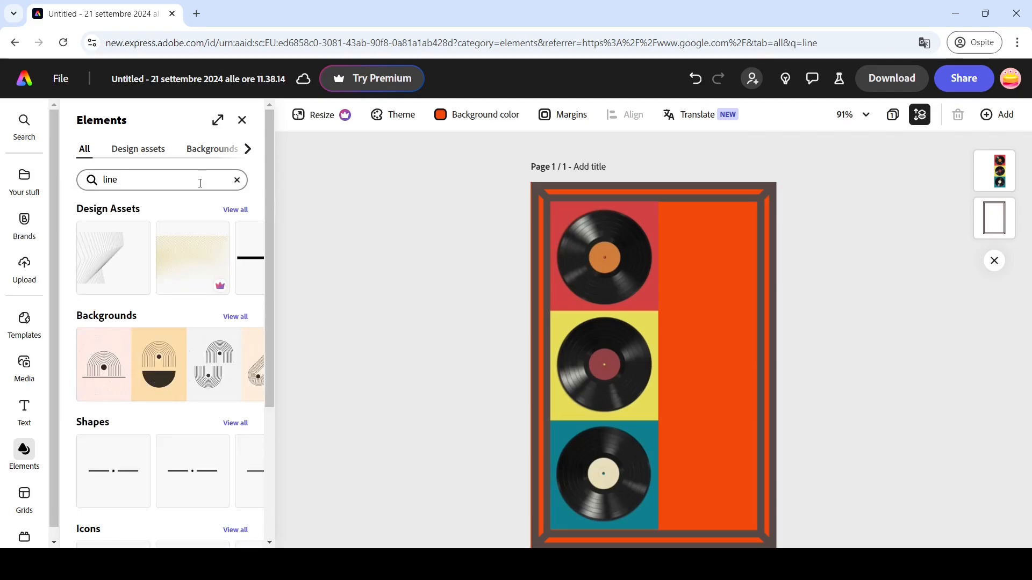
click(235, 424)
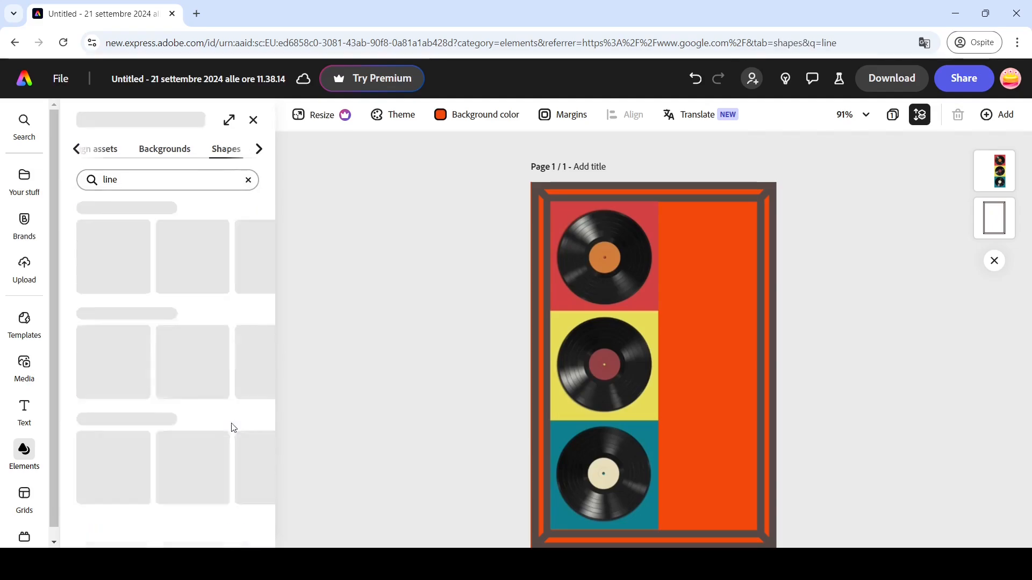
click(127, 358)
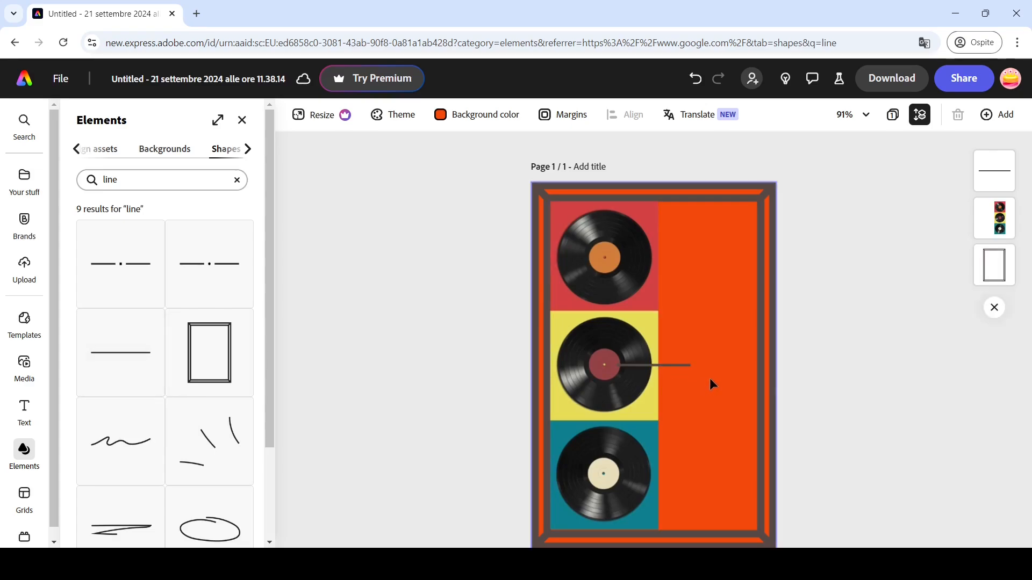
Place the line level with the red and yellow squares' boundary and stretch it from the record picture to the frame's right side.
scroll(712, 383, up, 3)
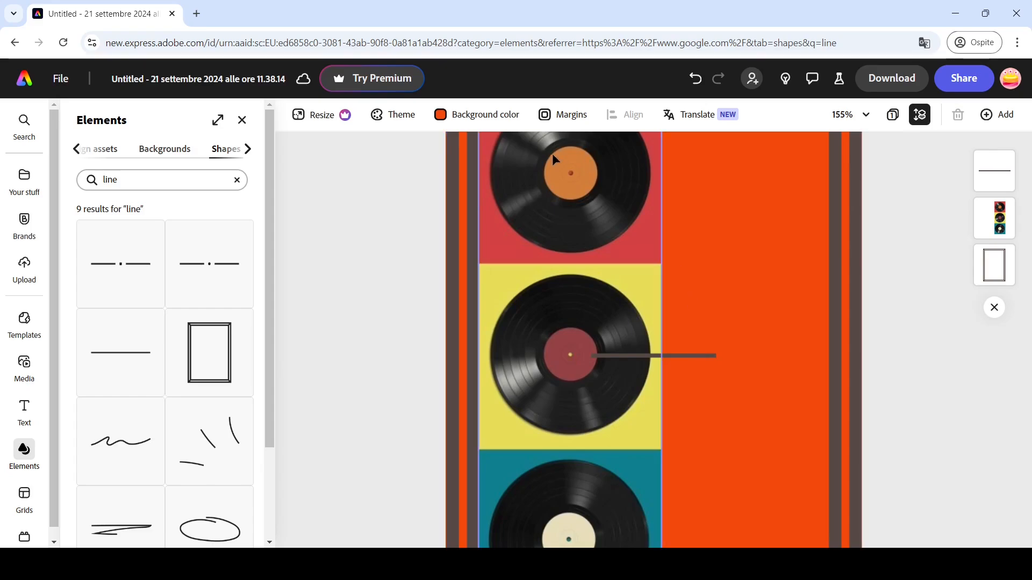
click(696, 357)
drag(696, 356, 831, 267)
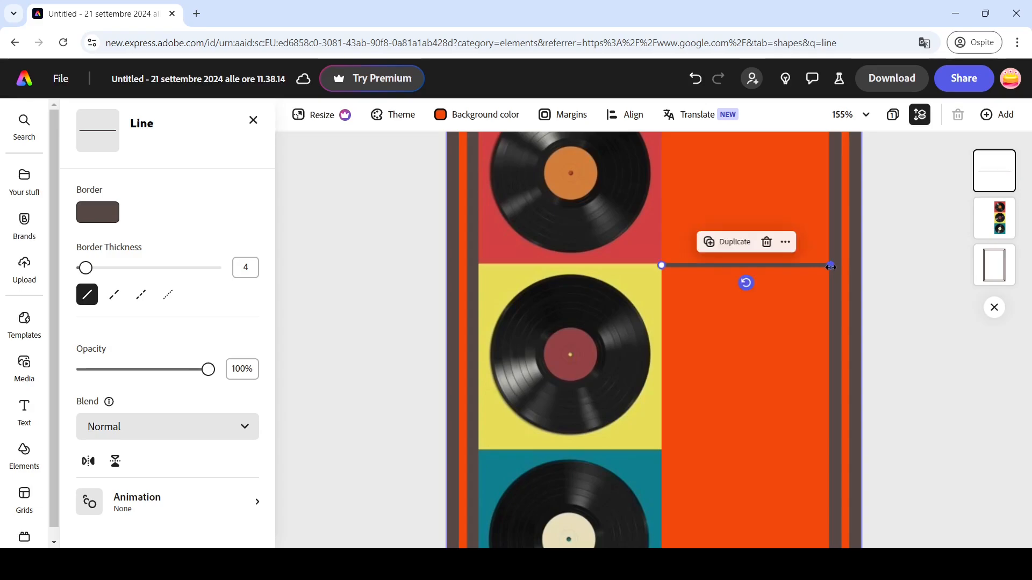
Duplicate the line and align the copy with the boundary between the yellow and teal squares.
click(730, 242)
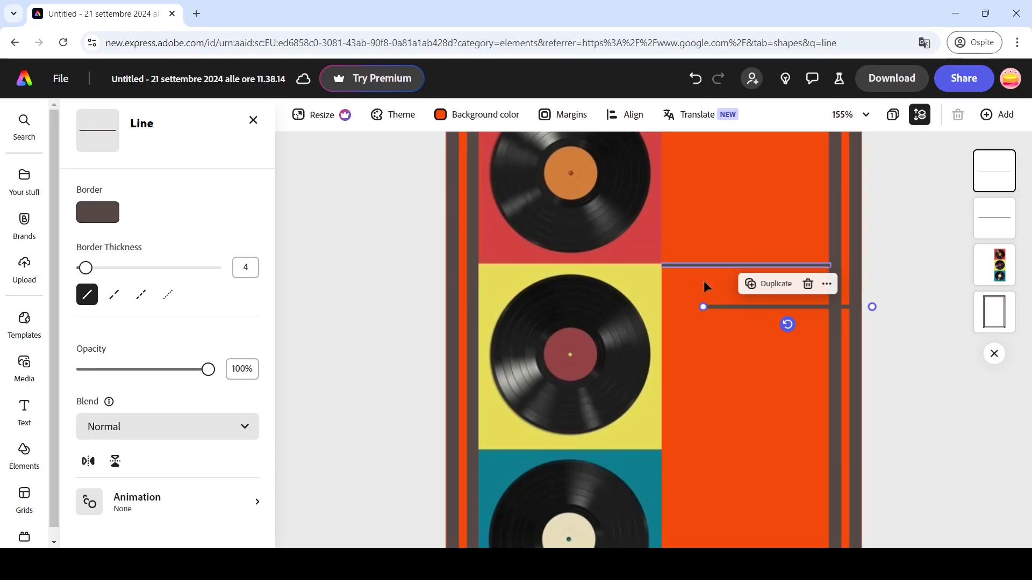
drag(724, 305, 681, 449)
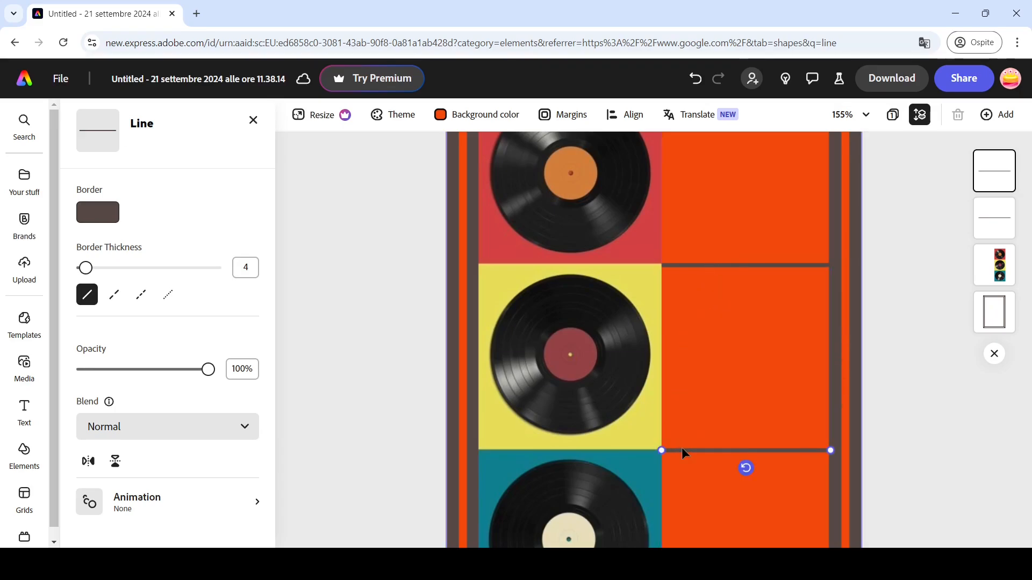
click(341, 356)
scroll(341, 353, down, 3)
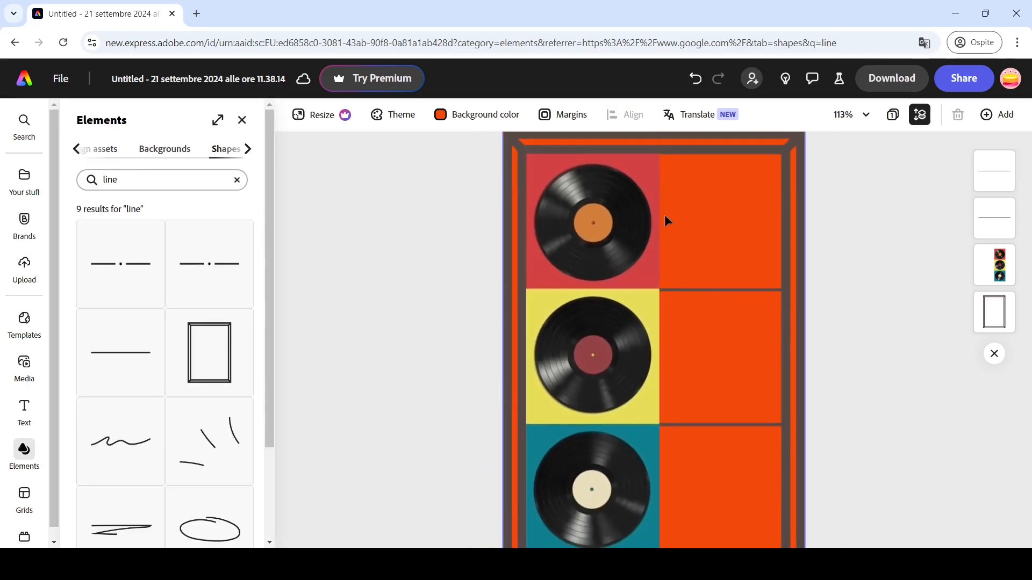
Add the Bios text template with white script on a yellow blob, and size and position it in the top empty cell.
click(26, 414)
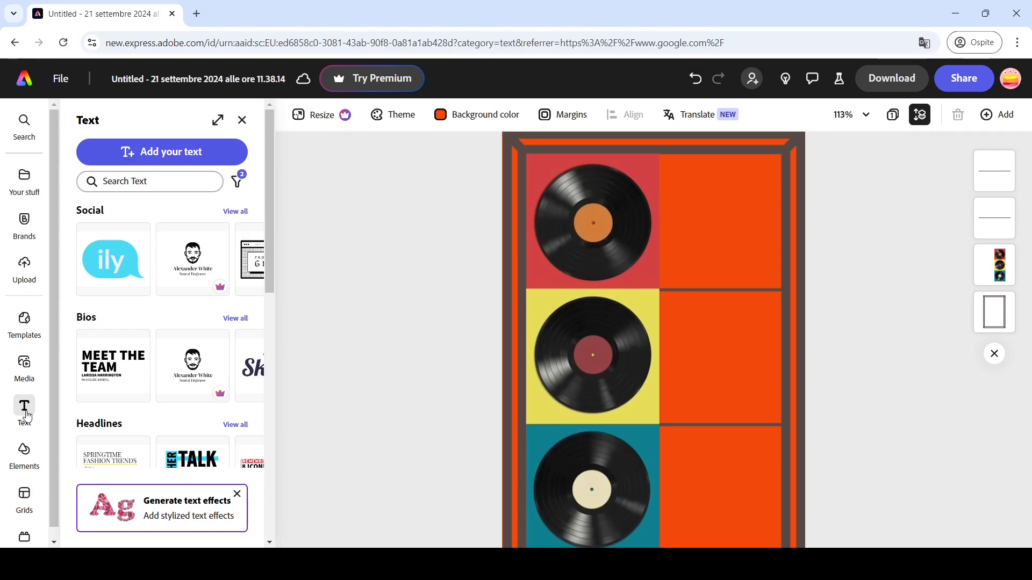
click(234, 318)
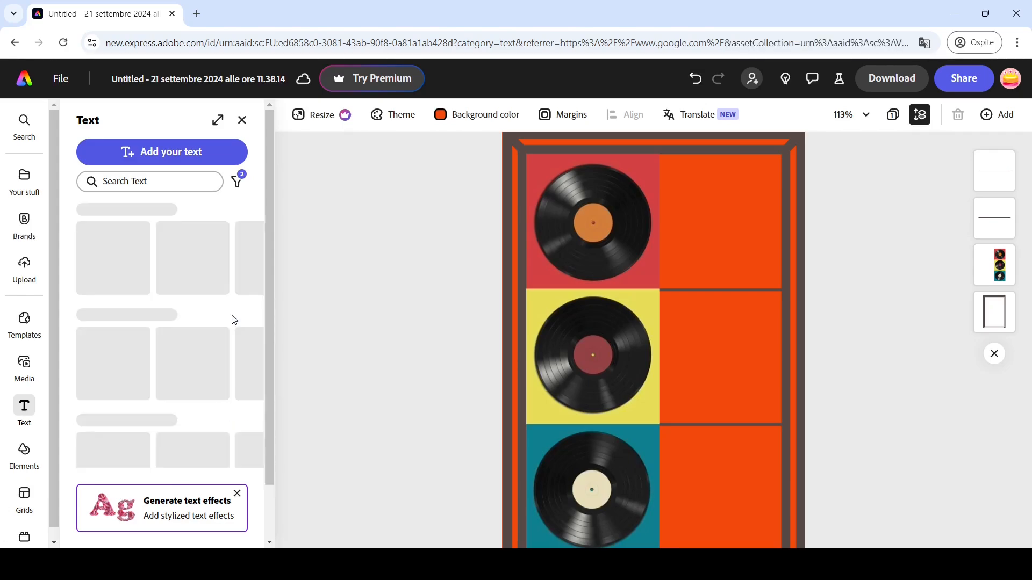
drag(272, 241, 272, 447)
click(121, 344)
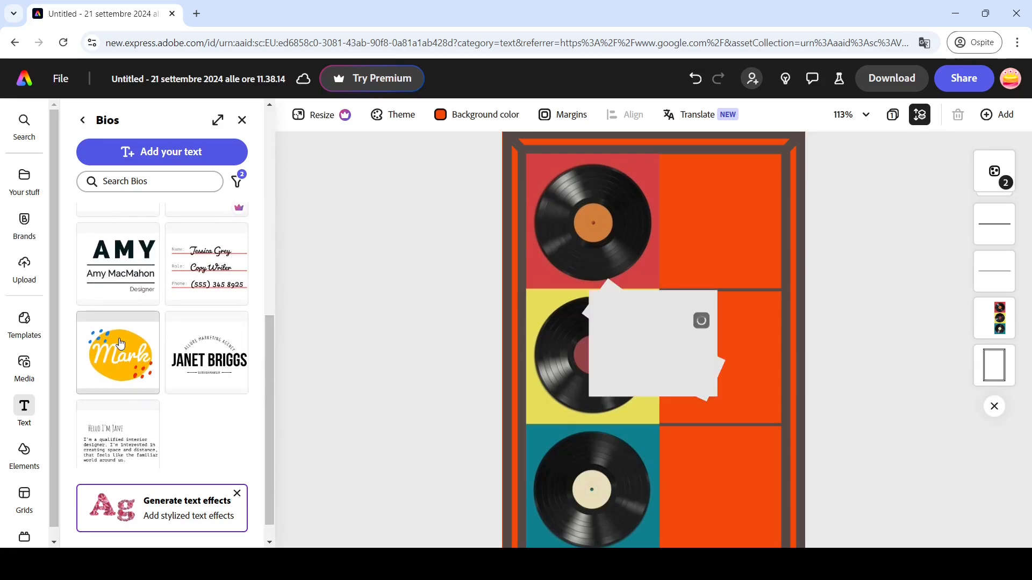
drag(636, 312, 688, 212)
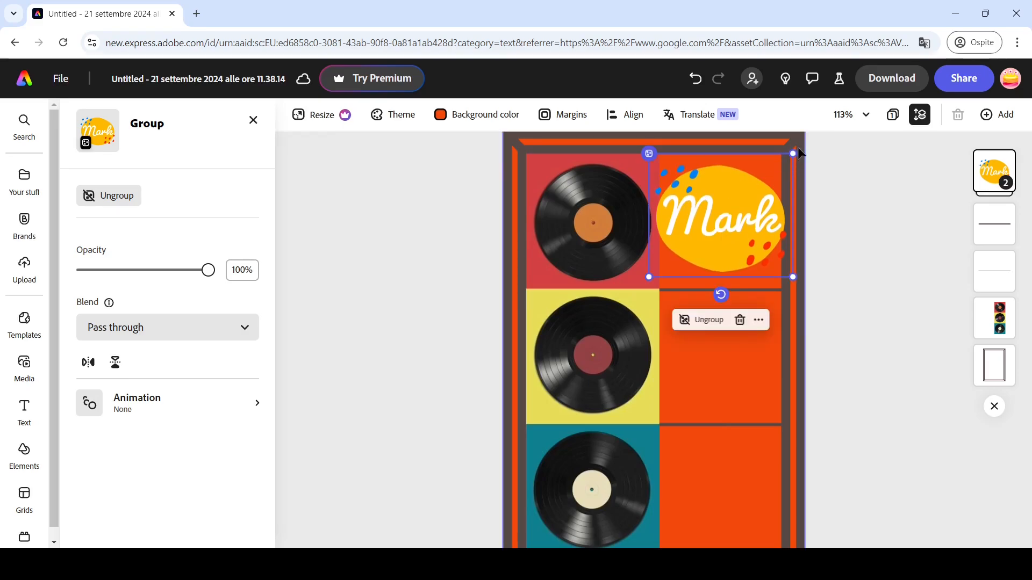
drag(792, 154, 783, 162)
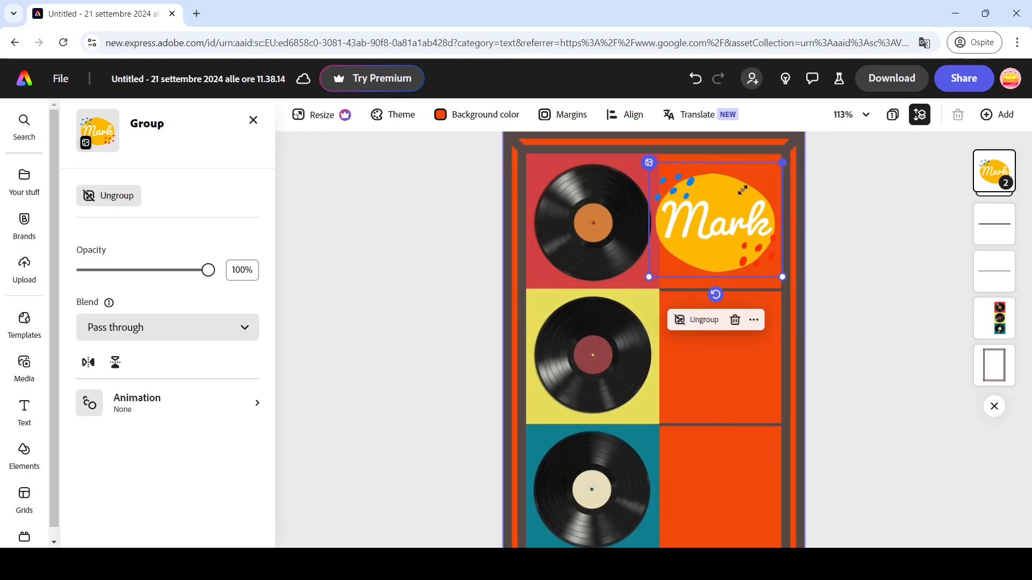
drag(712, 228, 722, 228)
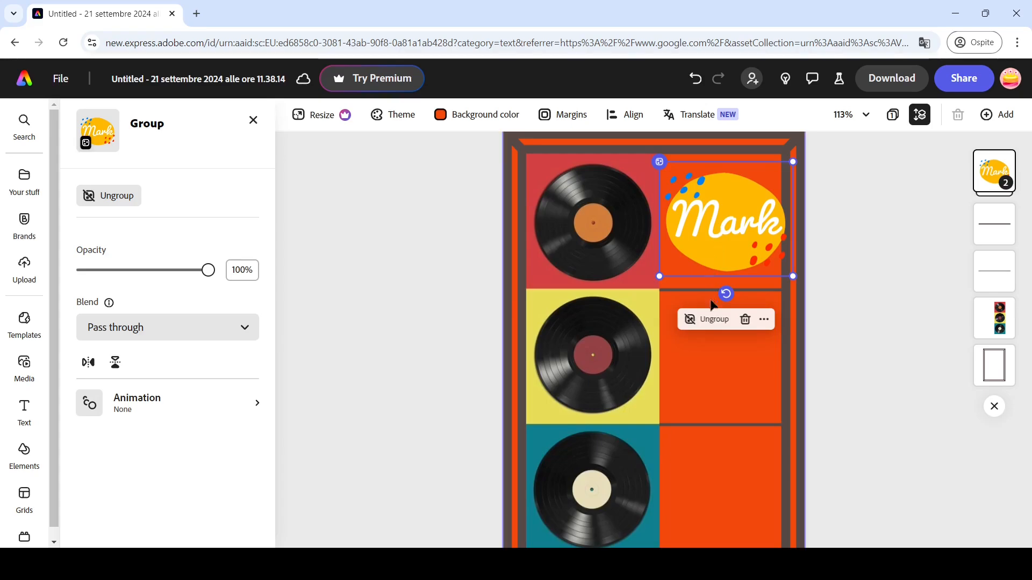
Ungroup the text template and delete its yellow blob.
click(712, 320)
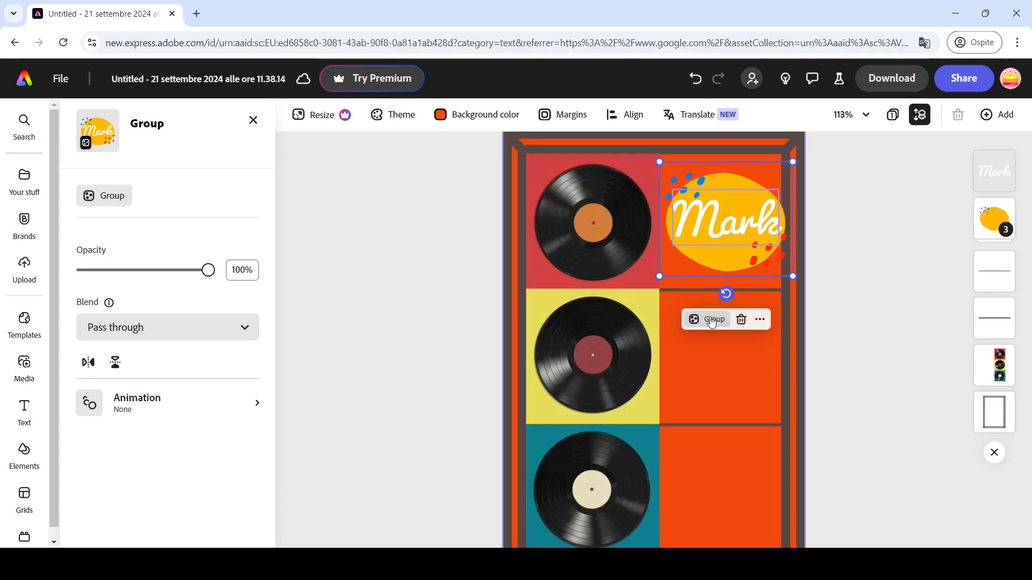
click(725, 180)
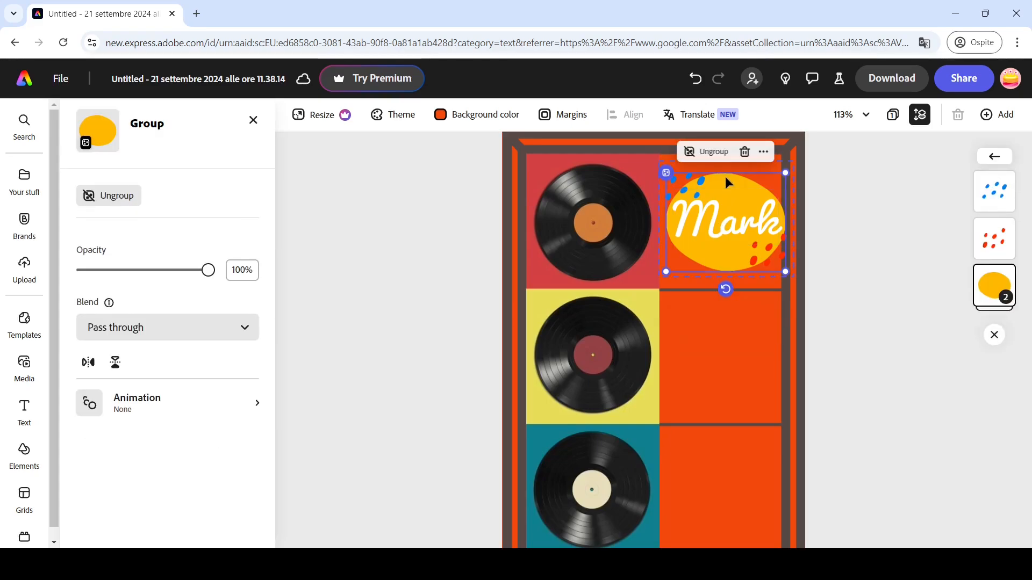
key(Delete)
Move the red dots to the middle cell's lower-right corner and place a duplicate of the blue dots in the bottom cell's upper-left corner.
drag(765, 250, 757, 405)
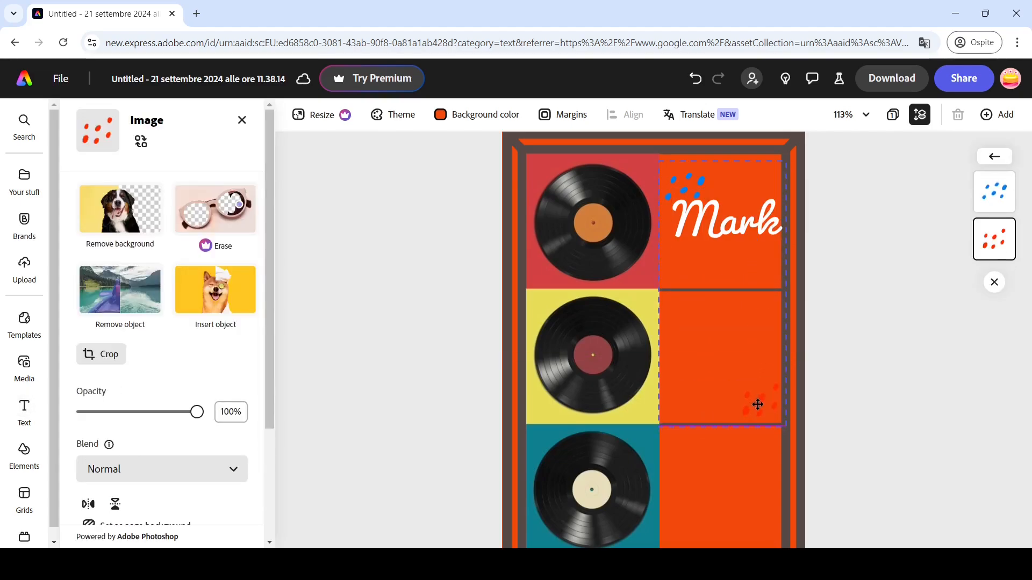
click(681, 181)
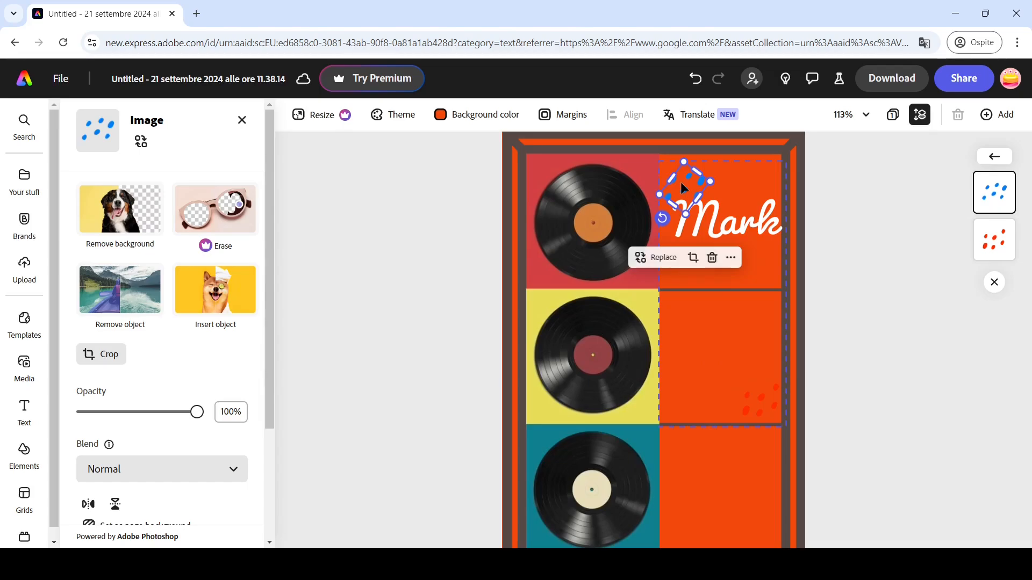
click(736, 258)
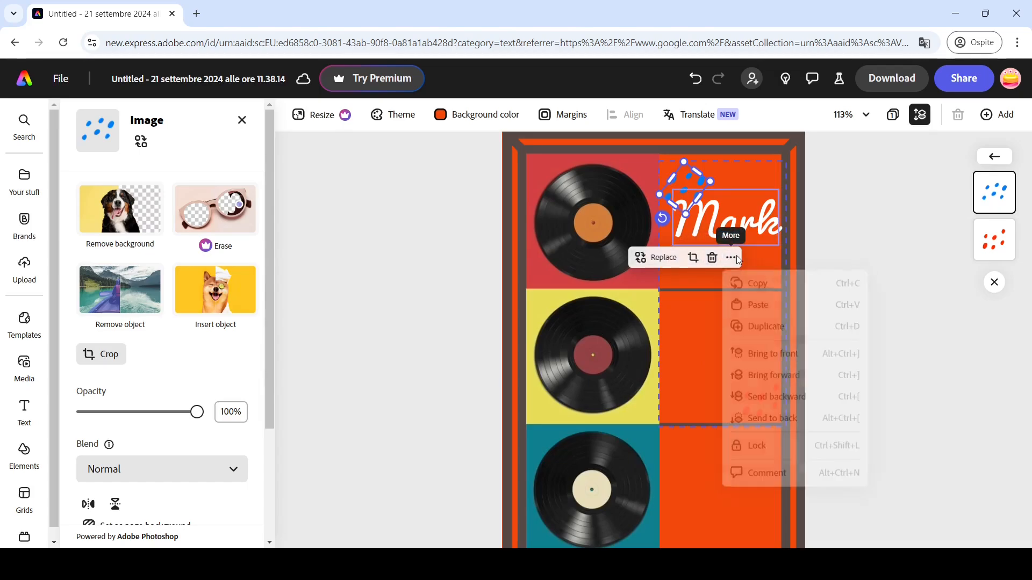
click(760, 329)
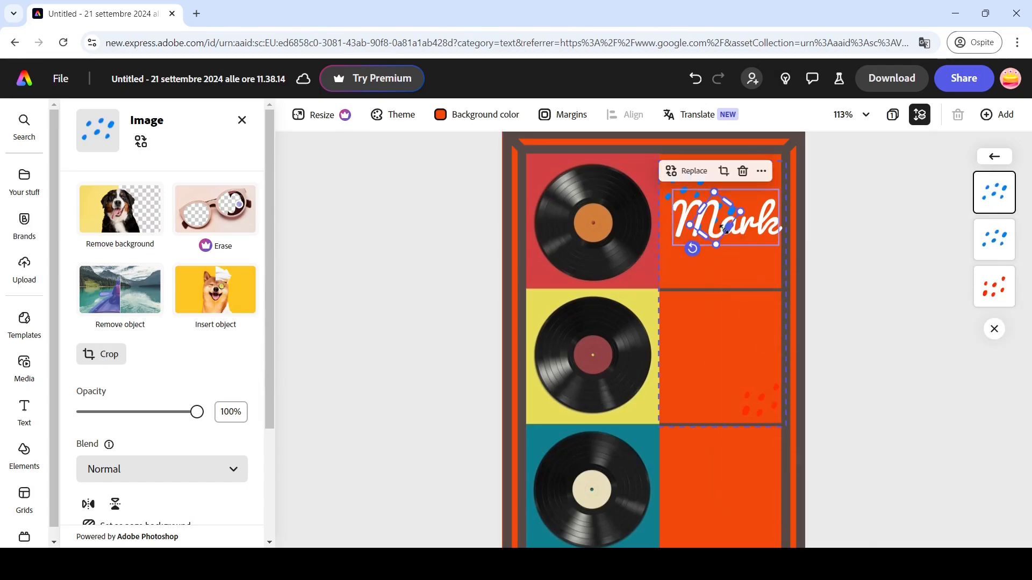
drag(717, 223, 685, 447)
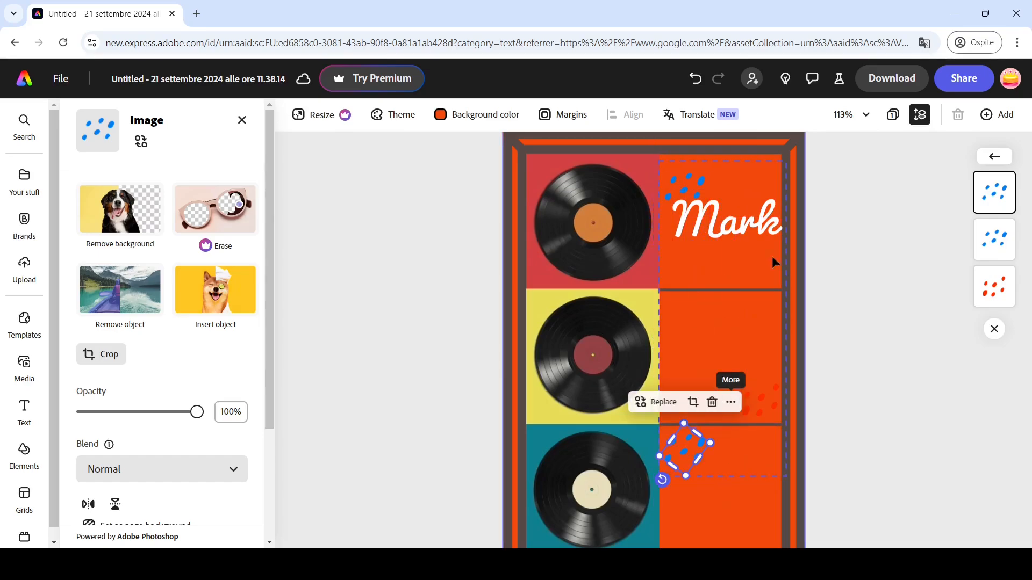
Replace the script template text with "Vynil Marketplace".
click(732, 214)
click(732, 213)
double_click(732, 213)
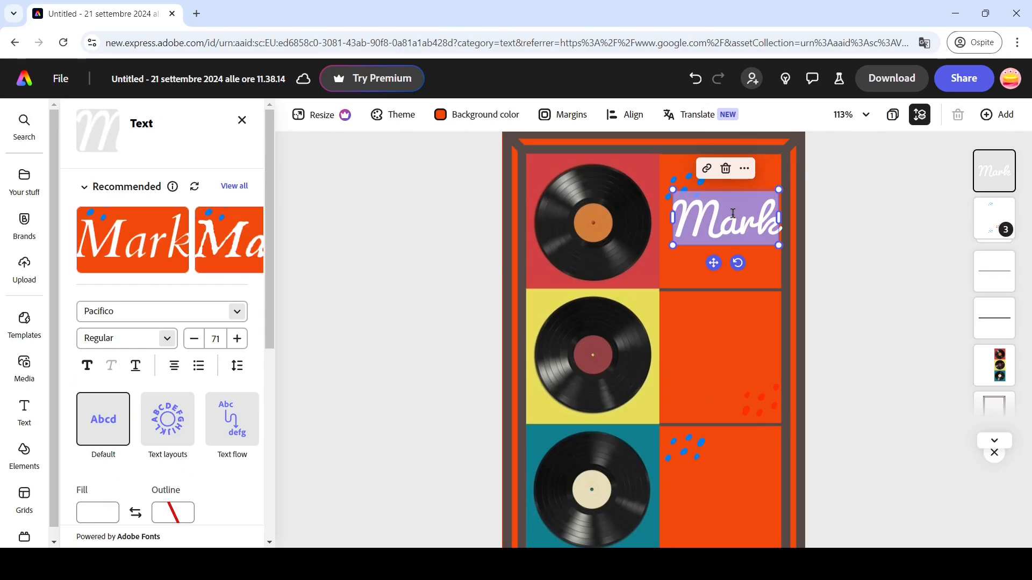
text(Vynil)
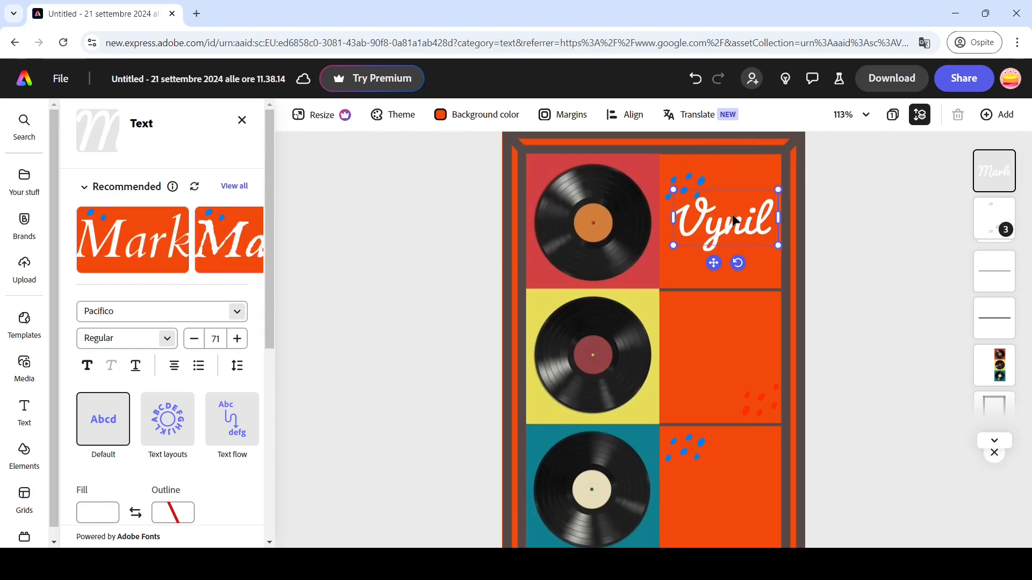
text( Marketplace)
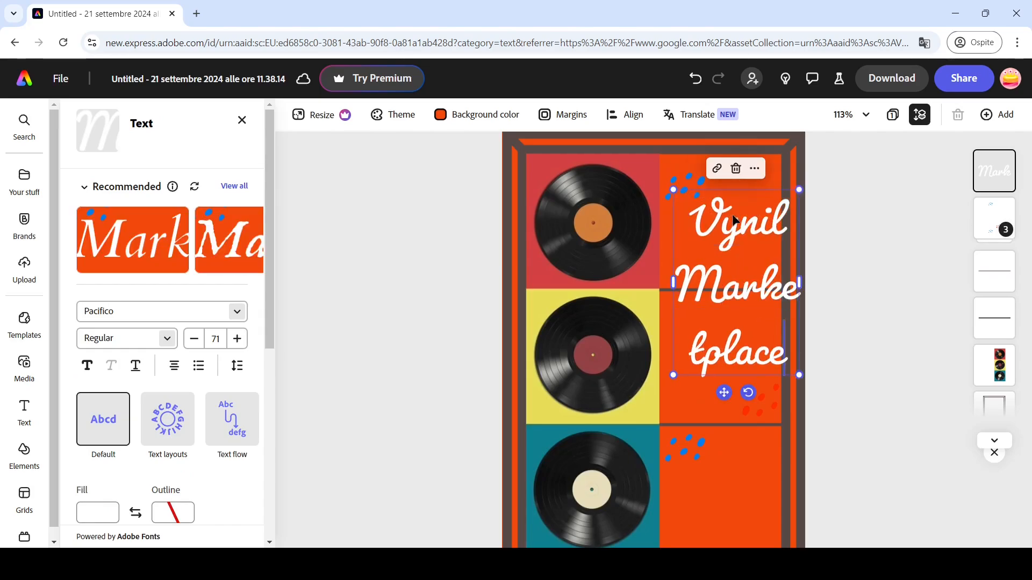
Fit the "Vynil Marketplace" text on two lines at size 36 and place it inside the top empty cell.
drag(799, 282, 897, 263)
drag(898, 189, 788, 248)
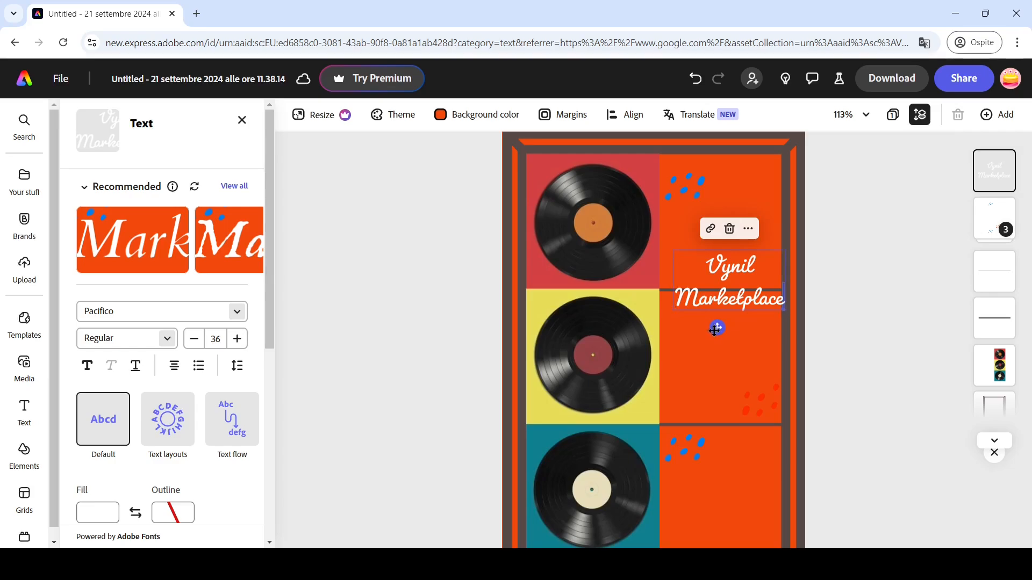
drag(717, 327, 709, 279)
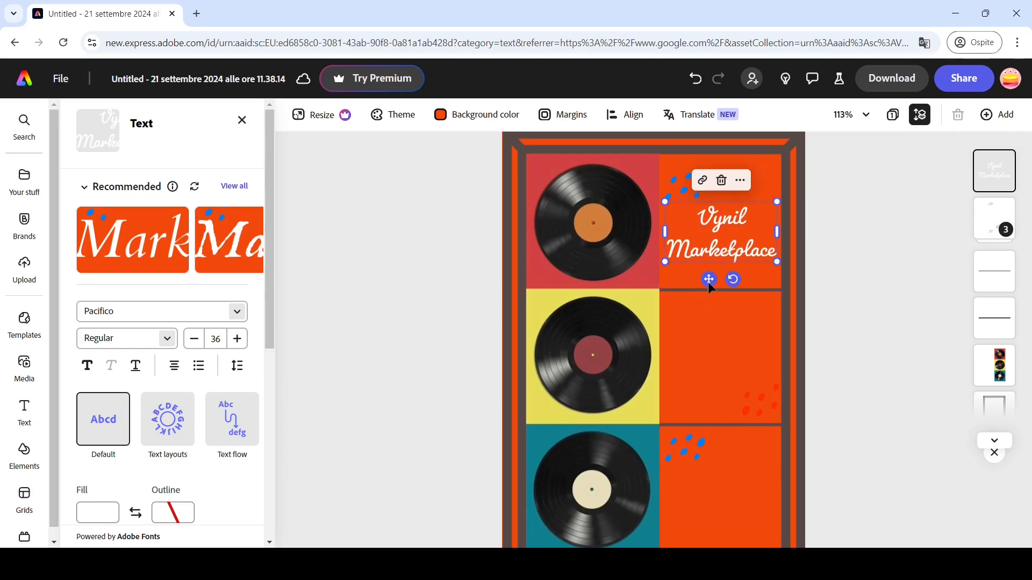
Change the title's font to Kanit and refit it on two lines at size 27 within the top cell.
click(237, 313)
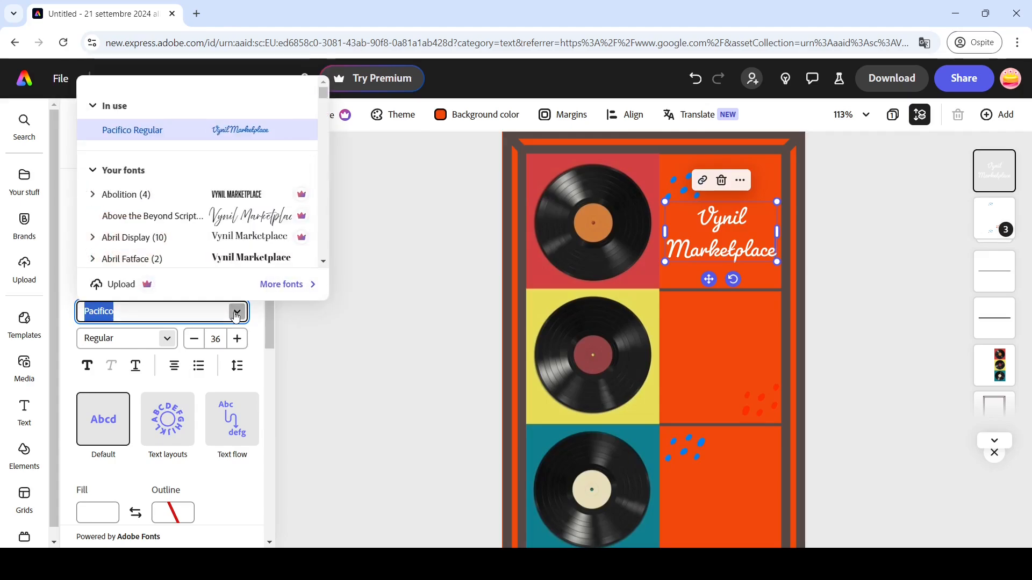
text(kanit)
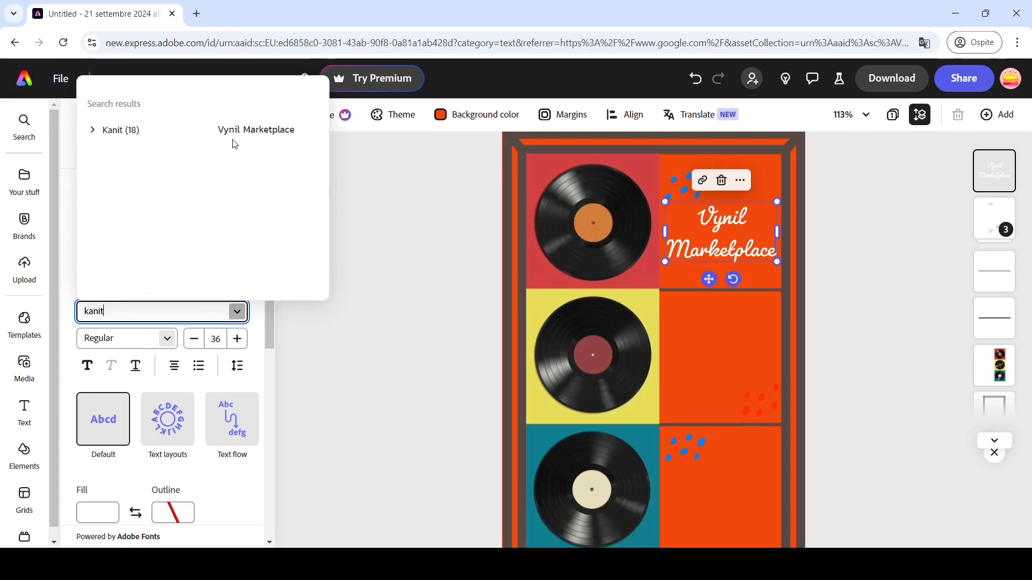
click(231, 131)
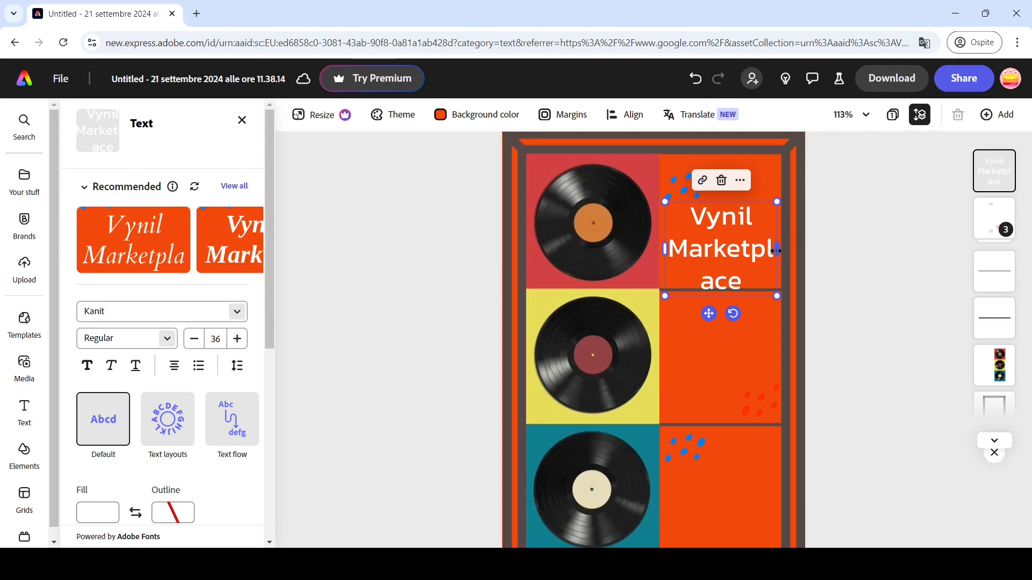
drag(778, 249, 818, 245)
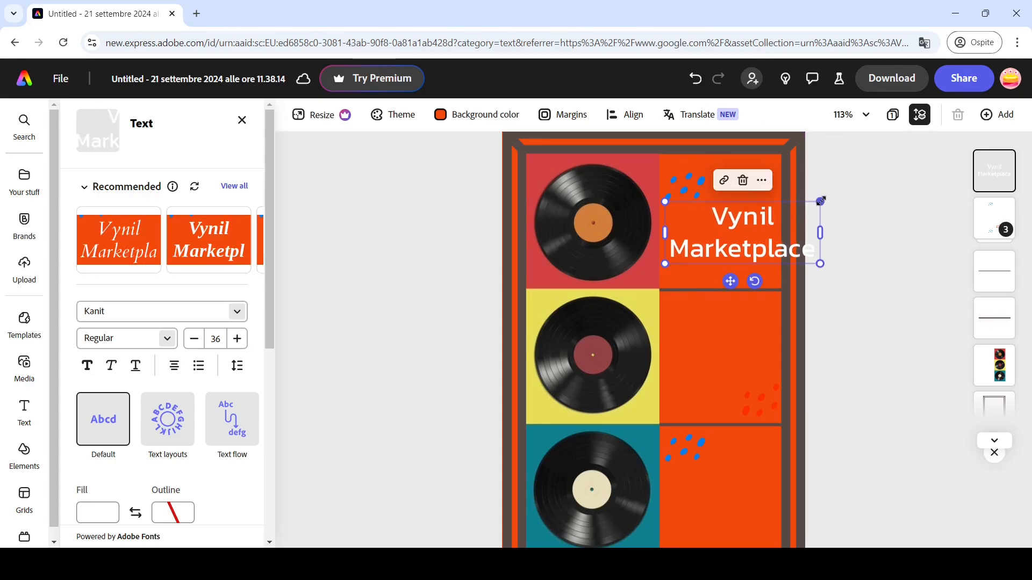
drag(817, 202, 785, 224)
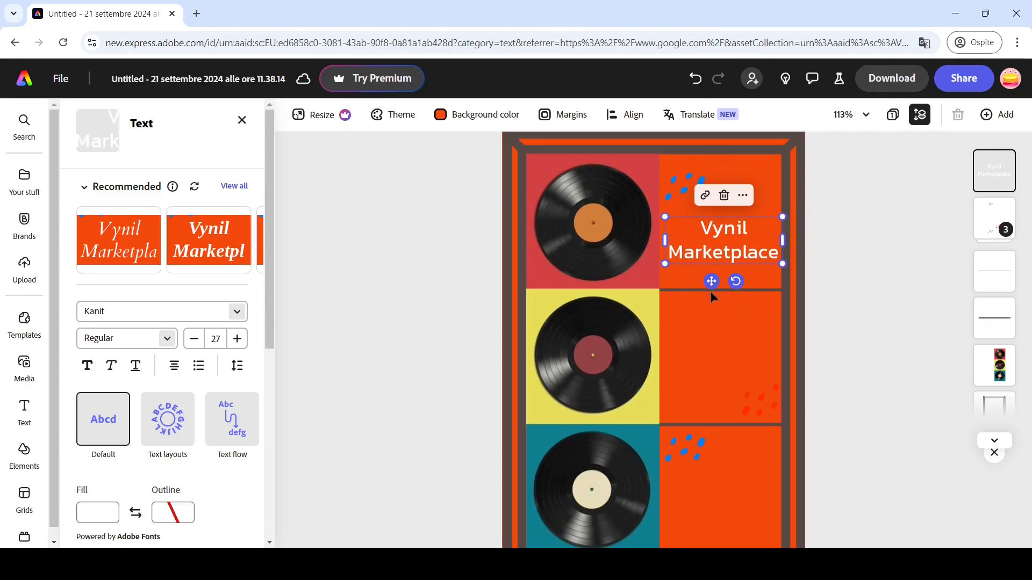
drag(711, 281, 710, 270)
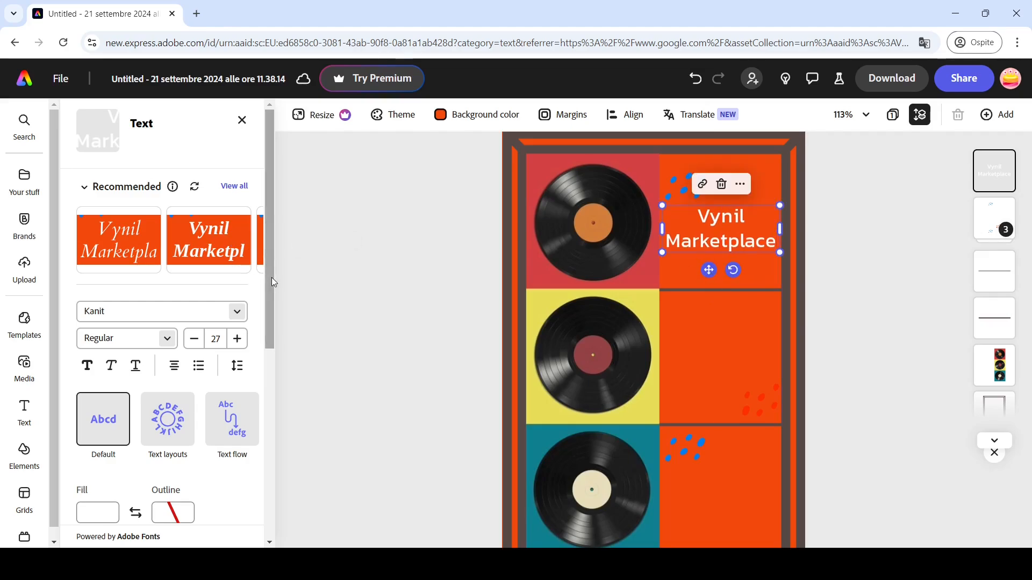
Fill the title with the yellow sampled from the middle record's background, lightened to #F0E87D.
drag(272, 277, 272, 361)
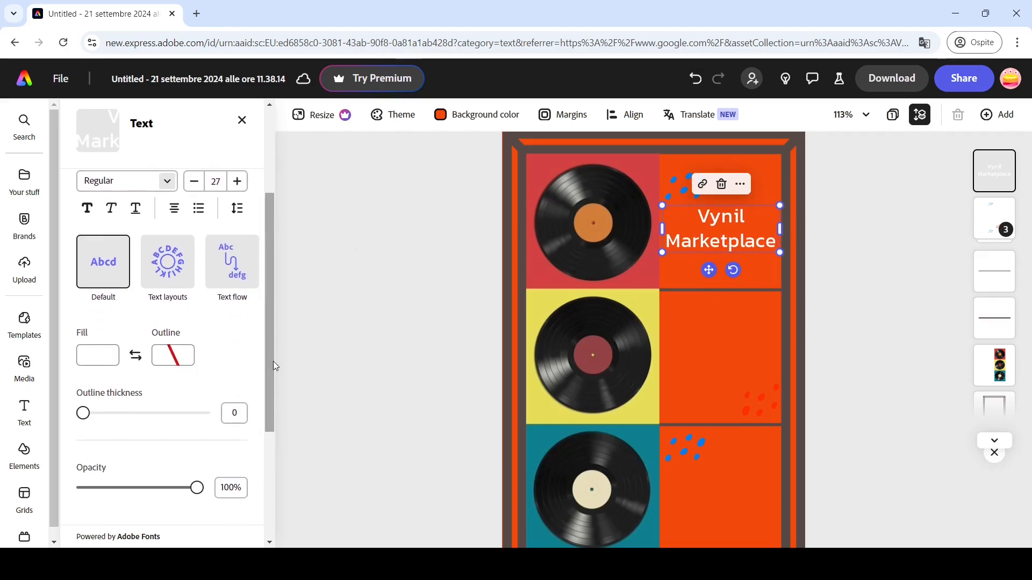
click(113, 356)
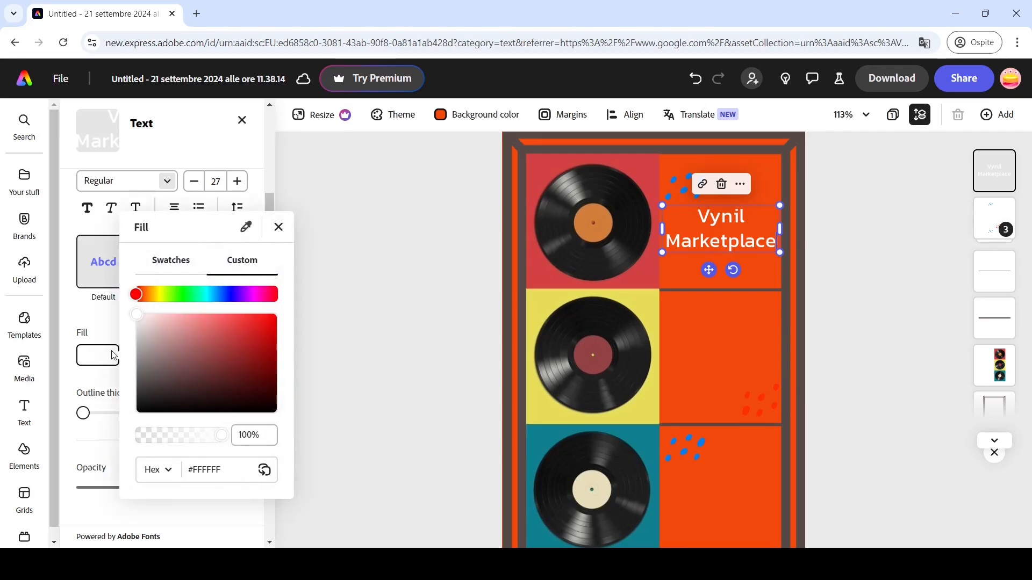
click(247, 228)
click(541, 305)
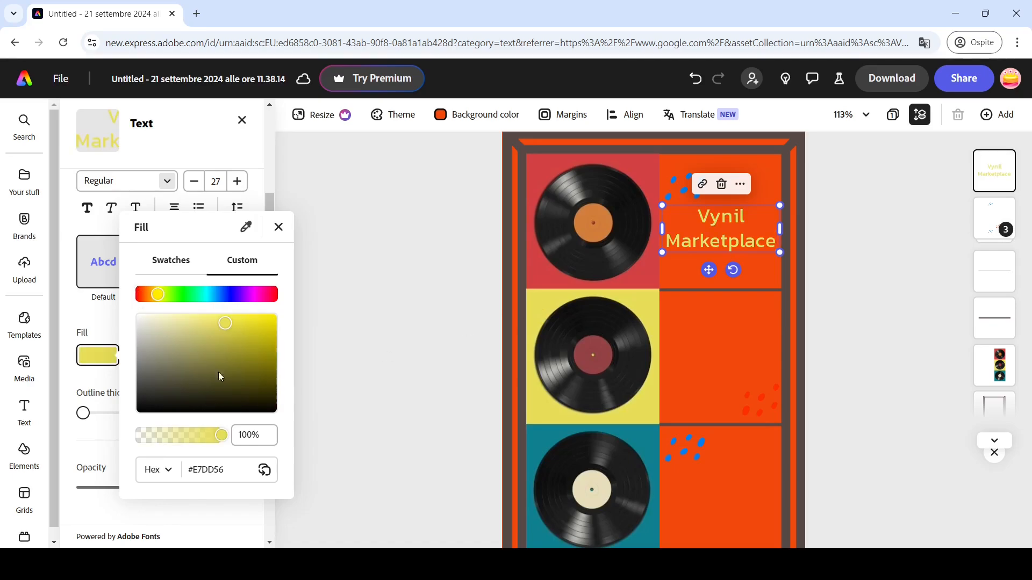
drag(229, 329, 207, 323)
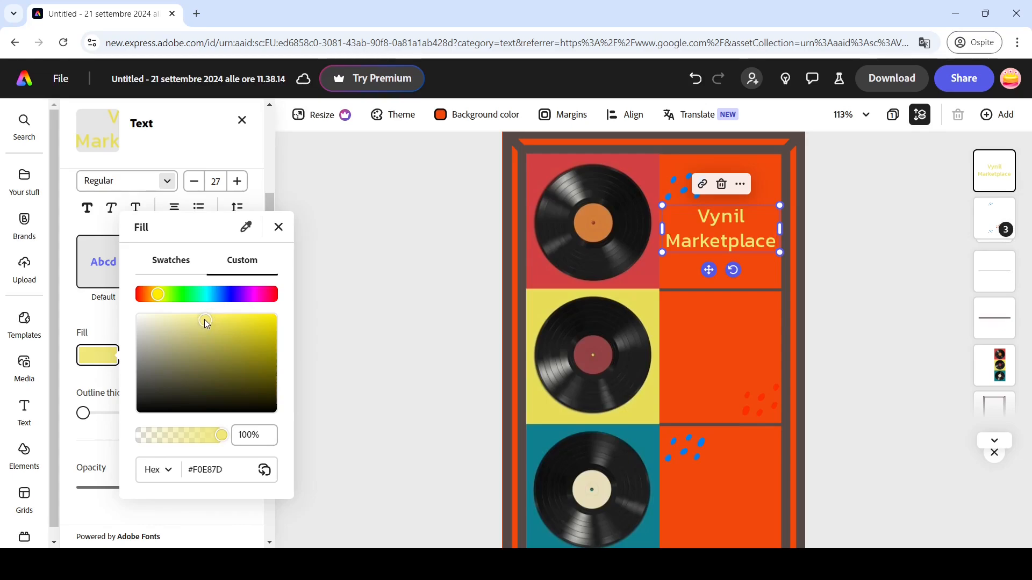
click(278, 227)
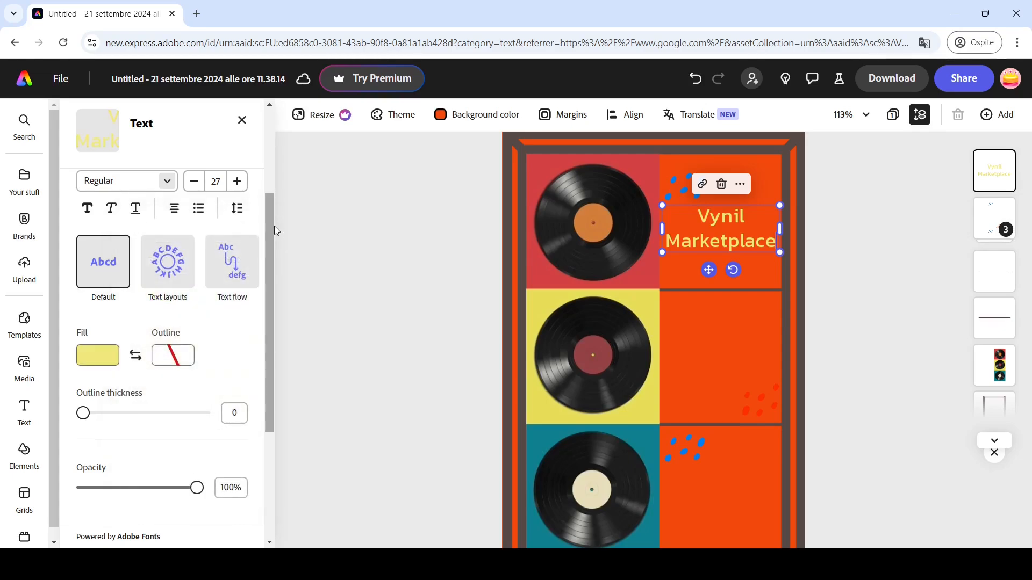
Give the title a black outline with a thickness of 22.
click(187, 361)
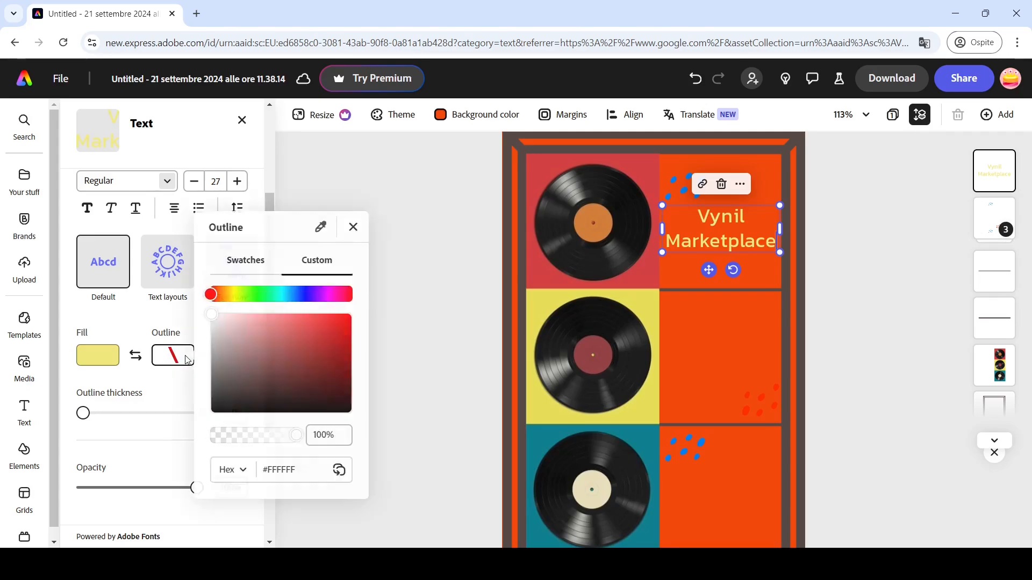
click(261, 266)
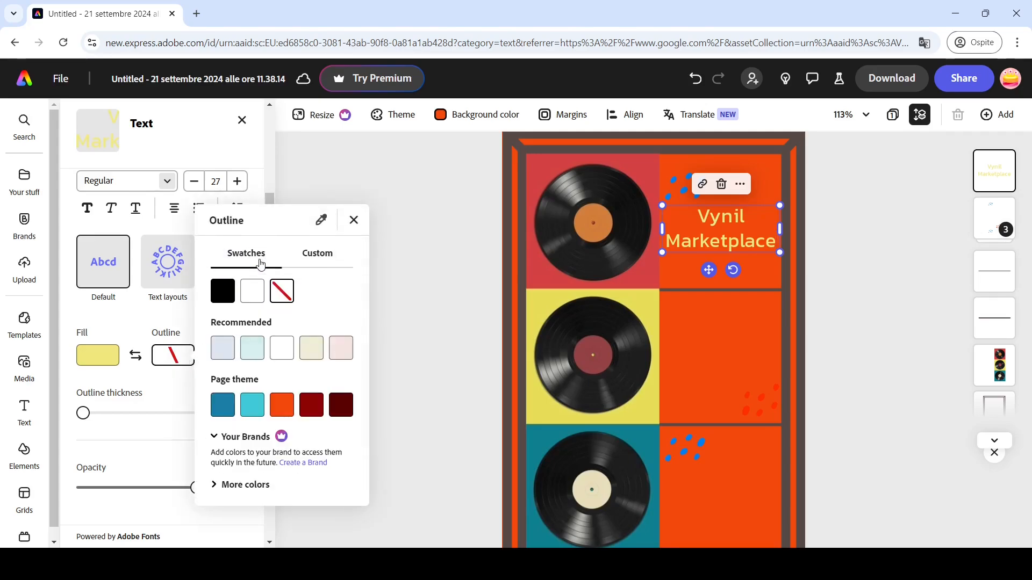
click(228, 291)
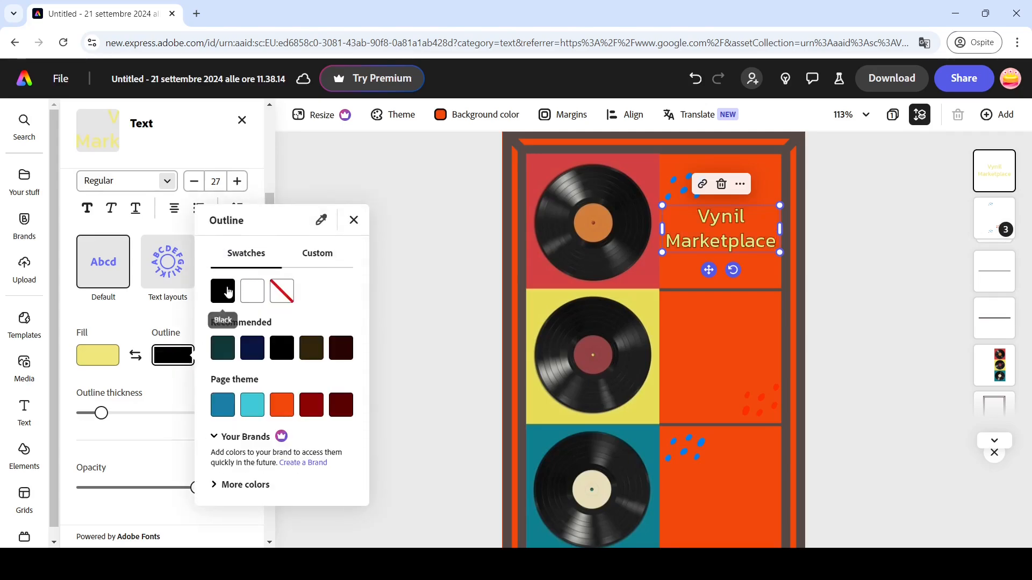
click(352, 221)
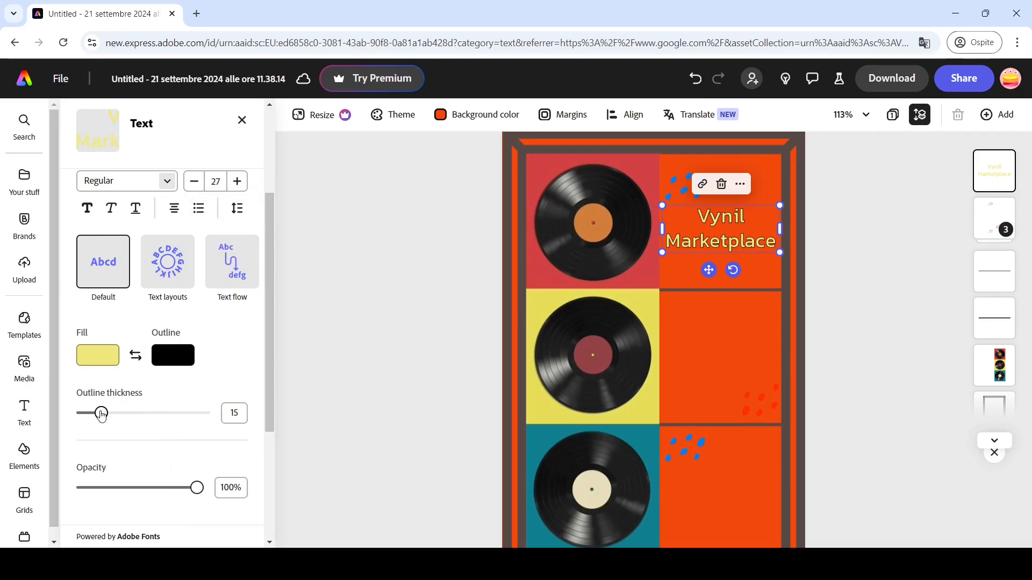
mouse_move(102, 415)
mouse_down()
mouse_move(121, 415)
mouse_move(109, 415)
mouse_up()
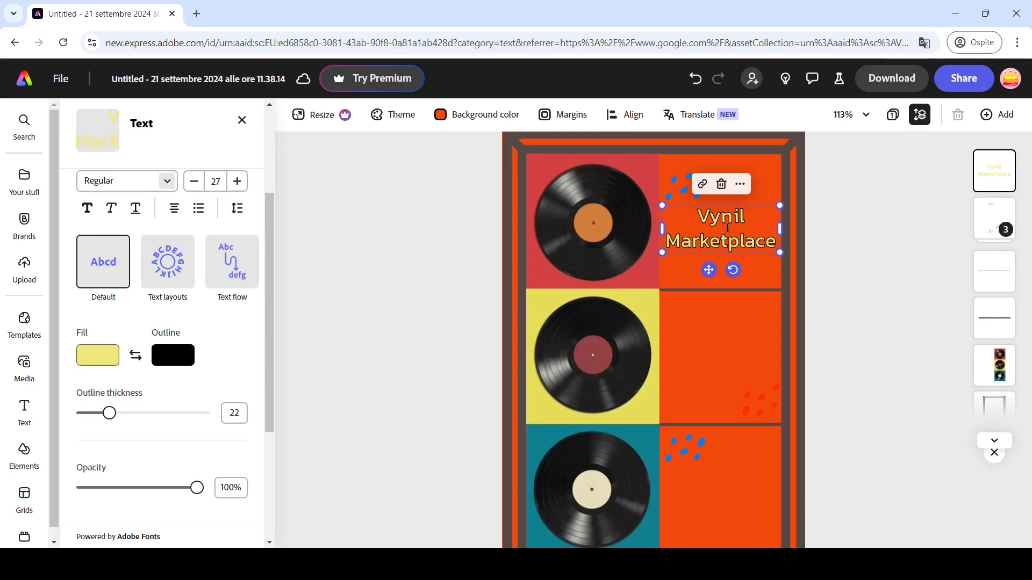
Duplicate the title twice and place one copy in the middle cell and one in the bottom cell.
click(741, 186)
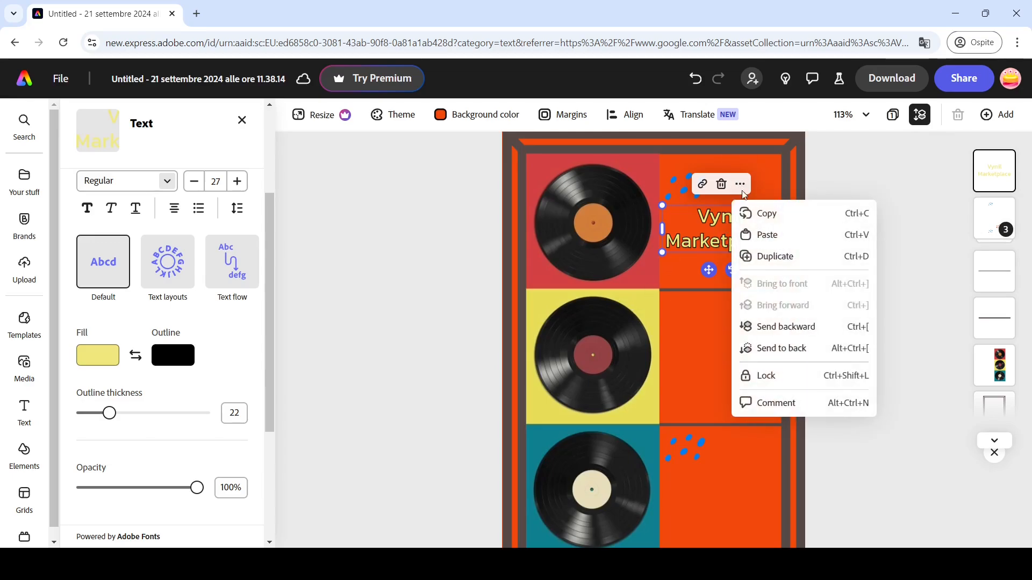
click(763, 257)
drag(658, 346, 725, 349)
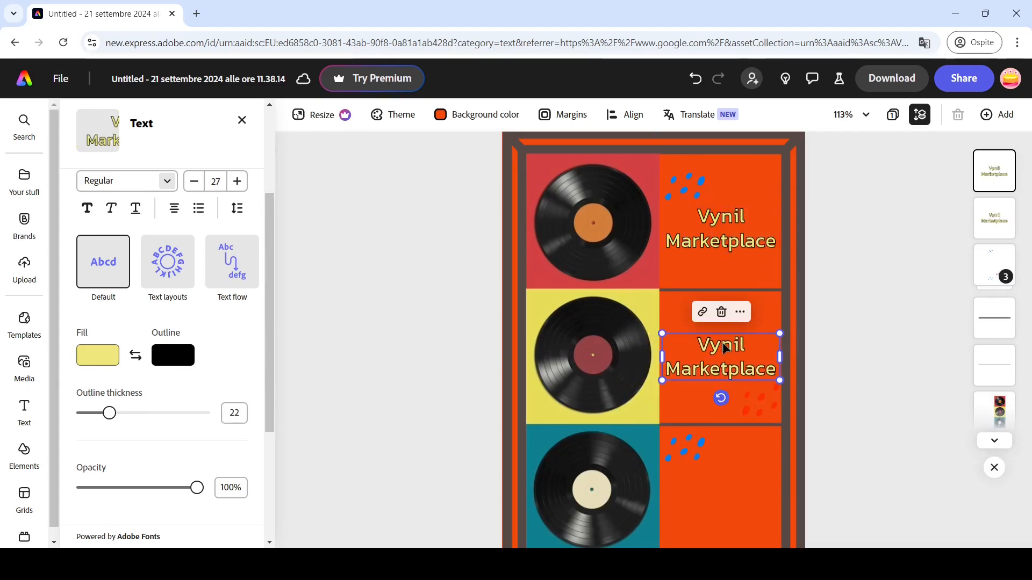
click(742, 314)
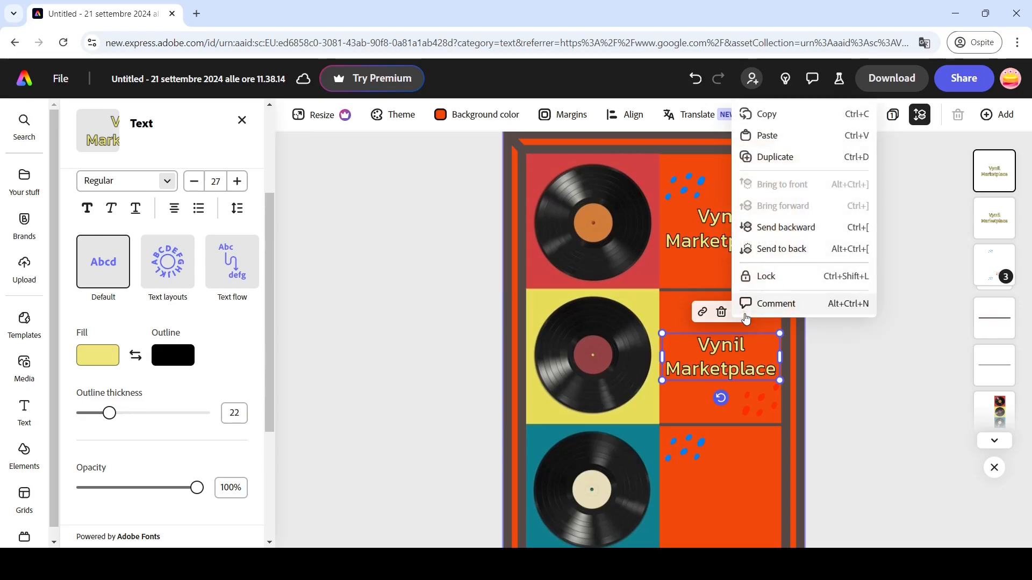
click(763, 161)
drag(643, 354, 709, 500)
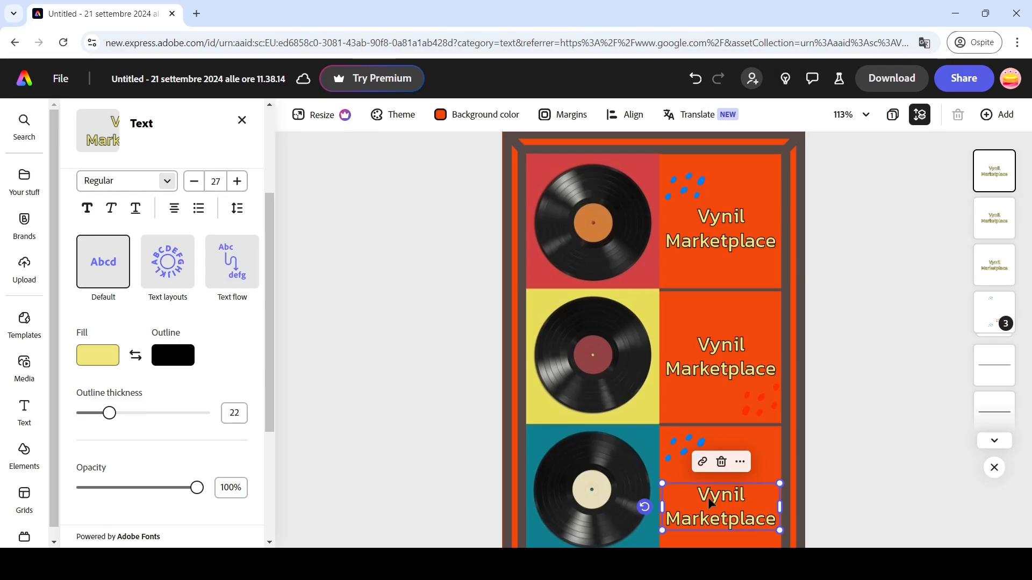
Replace the middle cell's text with "60s, 70s and 80s".
click(738, 376)
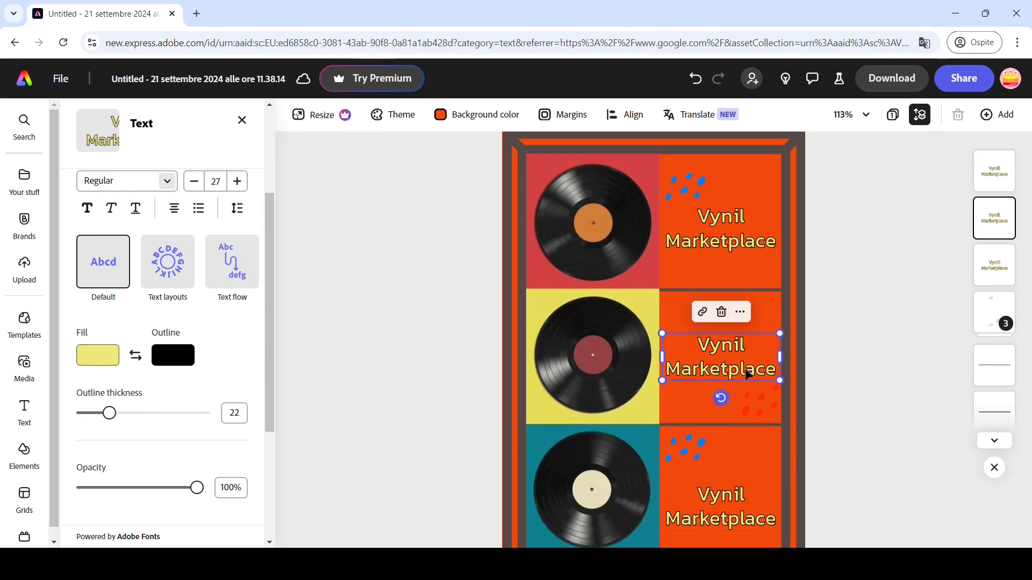
double_click(745, 369)
key(BackSpace)
key(BackSpace)
key(BackSpace)
key(BackSpace)
key(BackSpace)
key(BackSpace)
key(BackSpace)
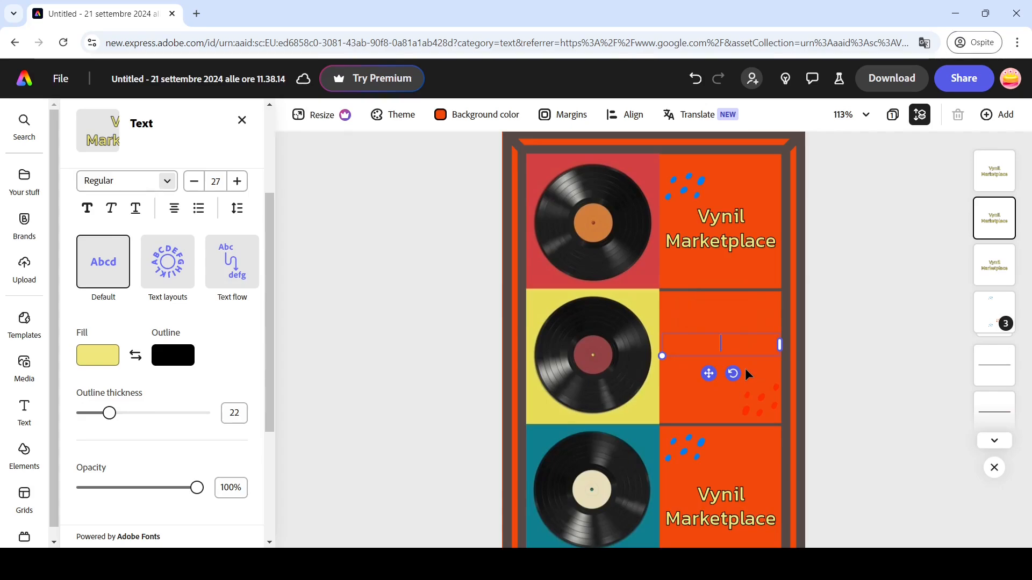
text(60s,)
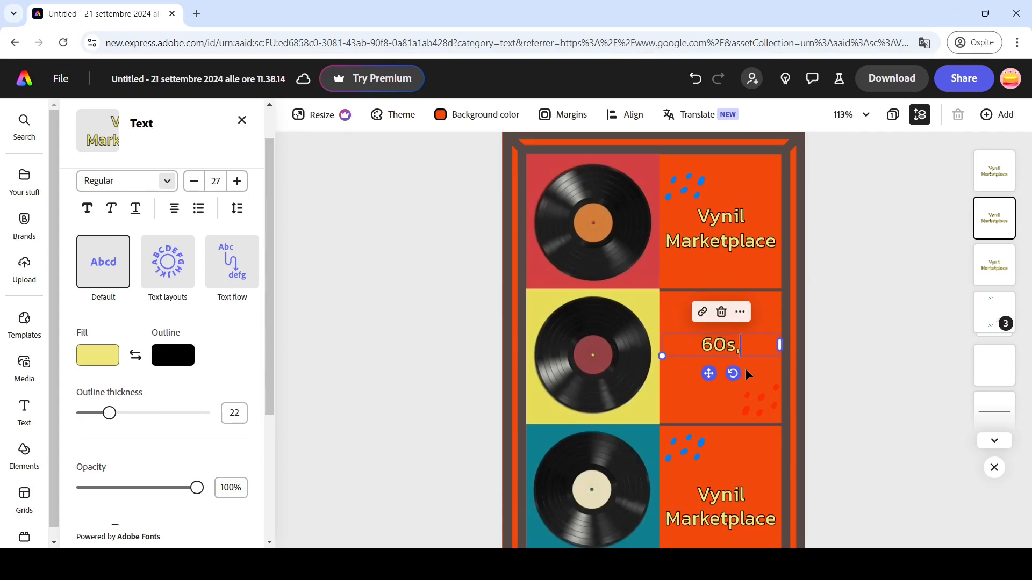
text( 70)
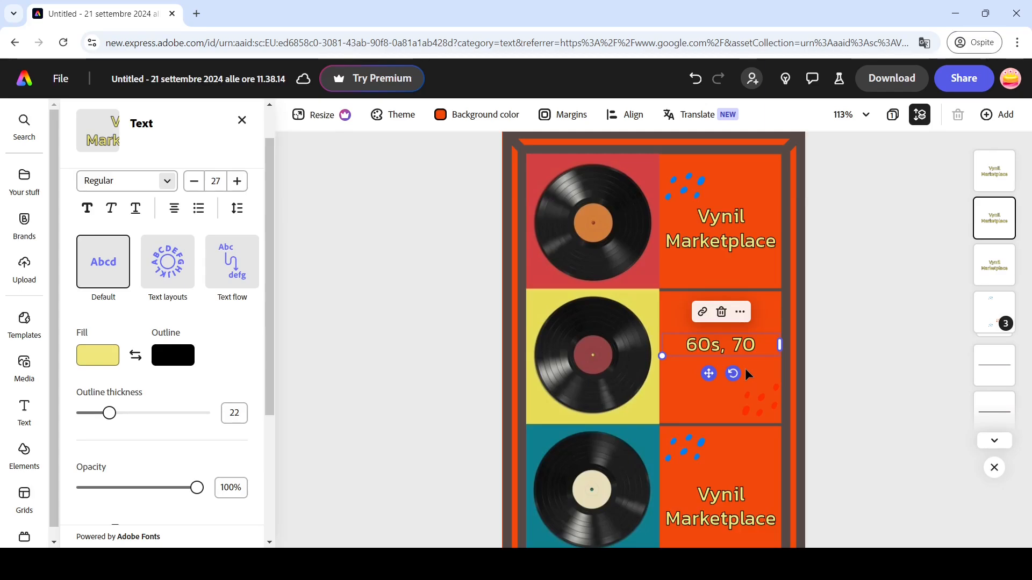
text(s,)
key(BackSpace)
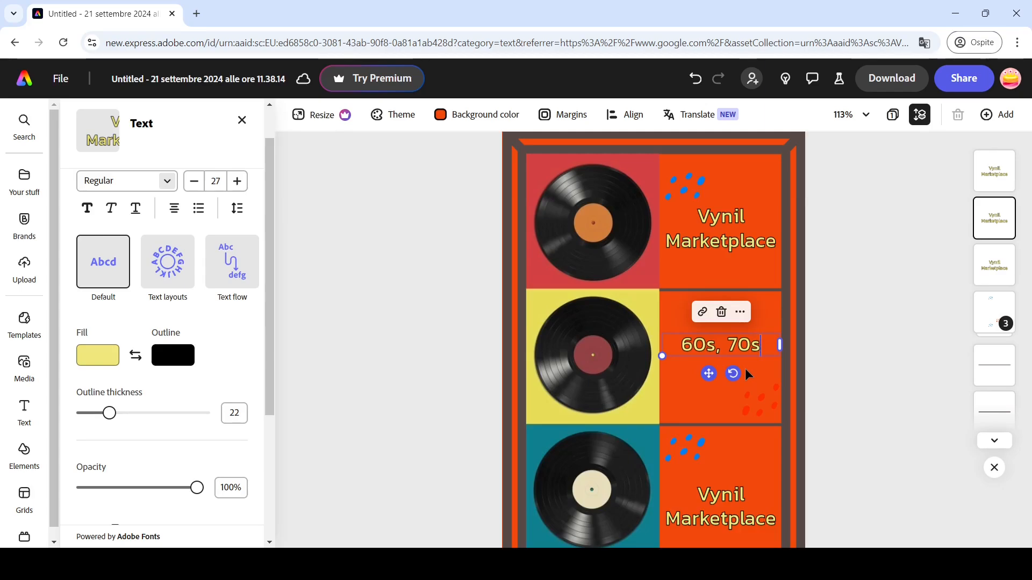
text(and)
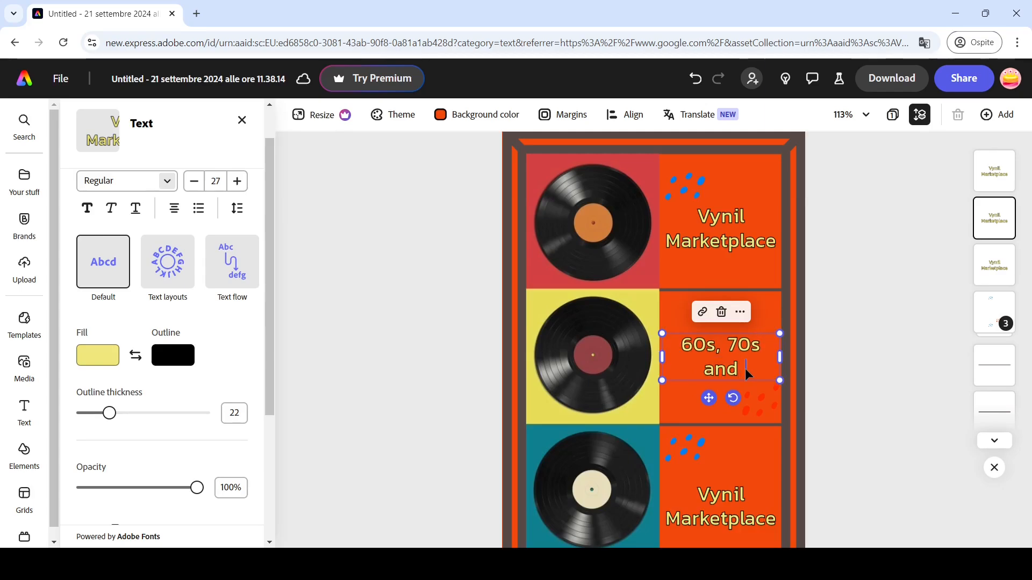
text( 80s)
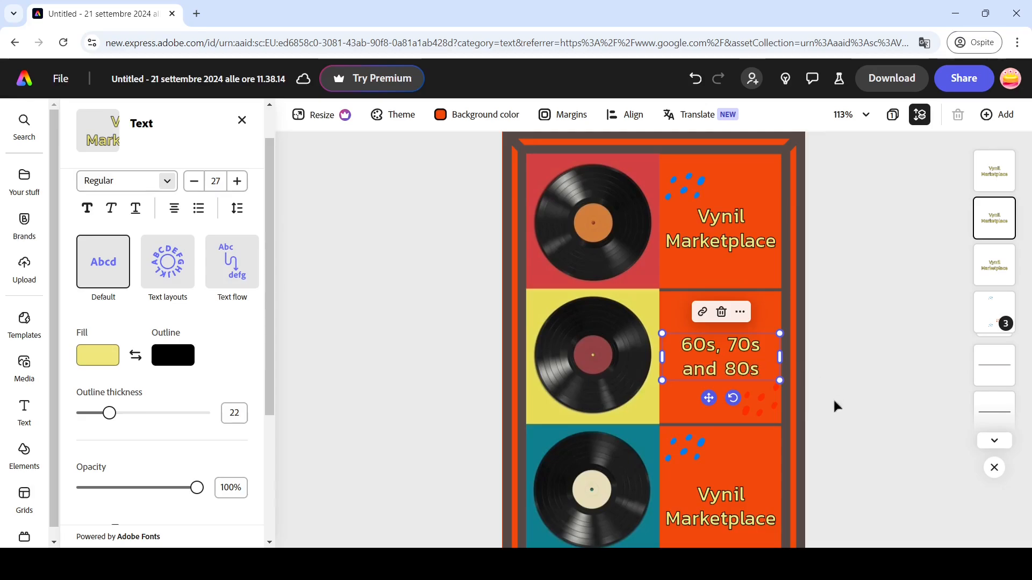
click(847, 504)
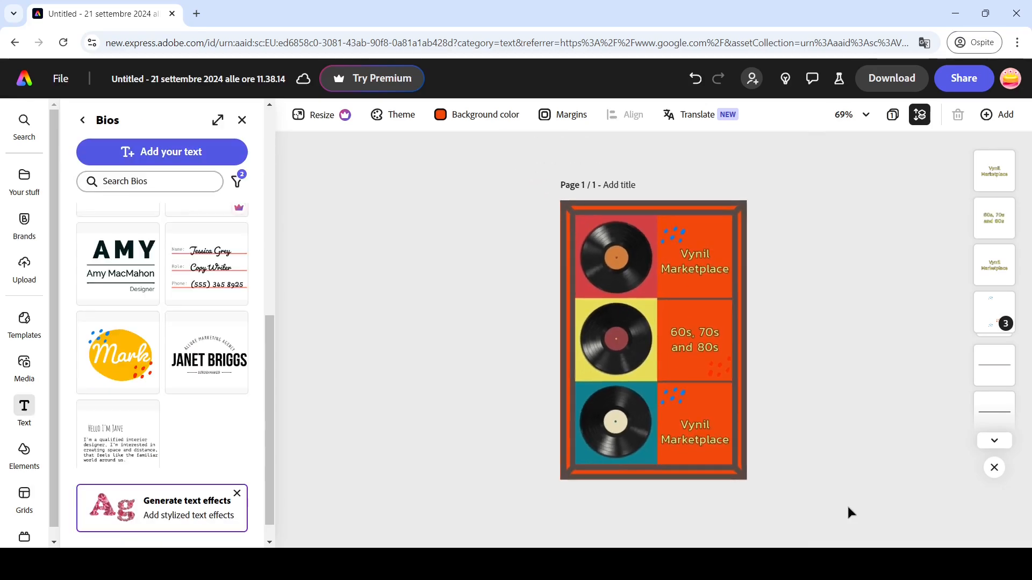
Replace the bottom cell's text with "saturday and sunday".
click(711, 450)
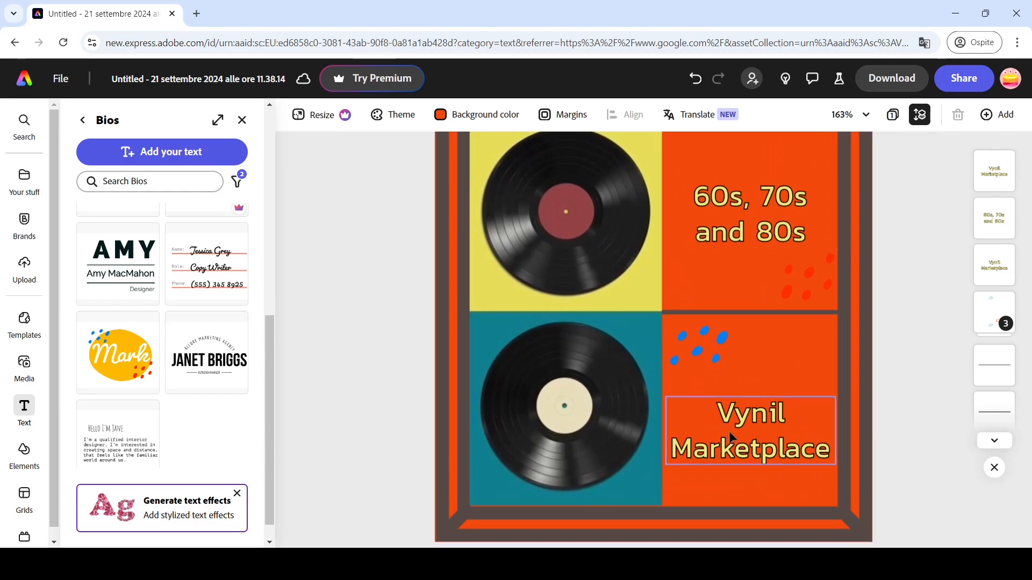
double_click(746, 418)
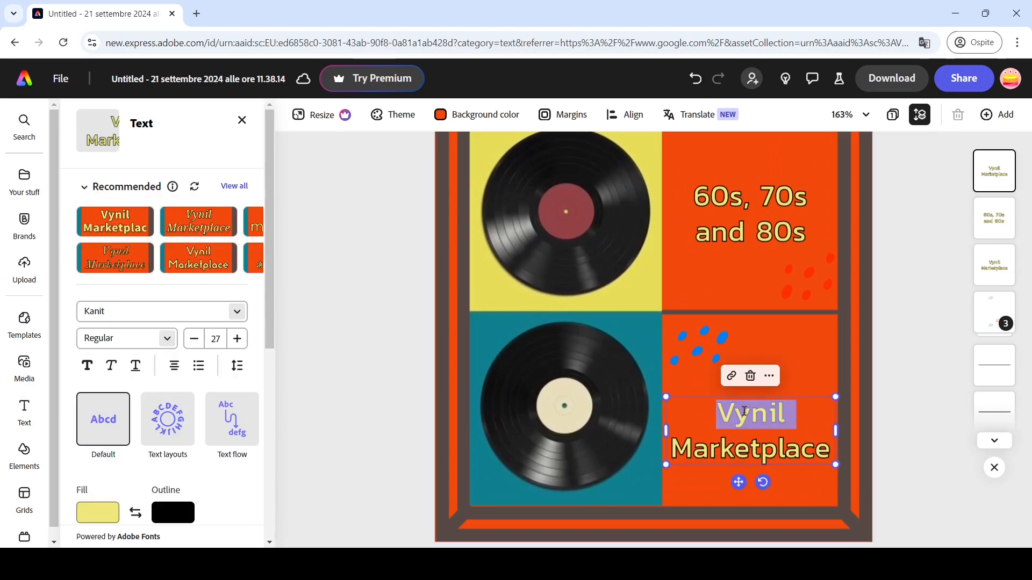
key(BackSpace)
double_click(751, 410)
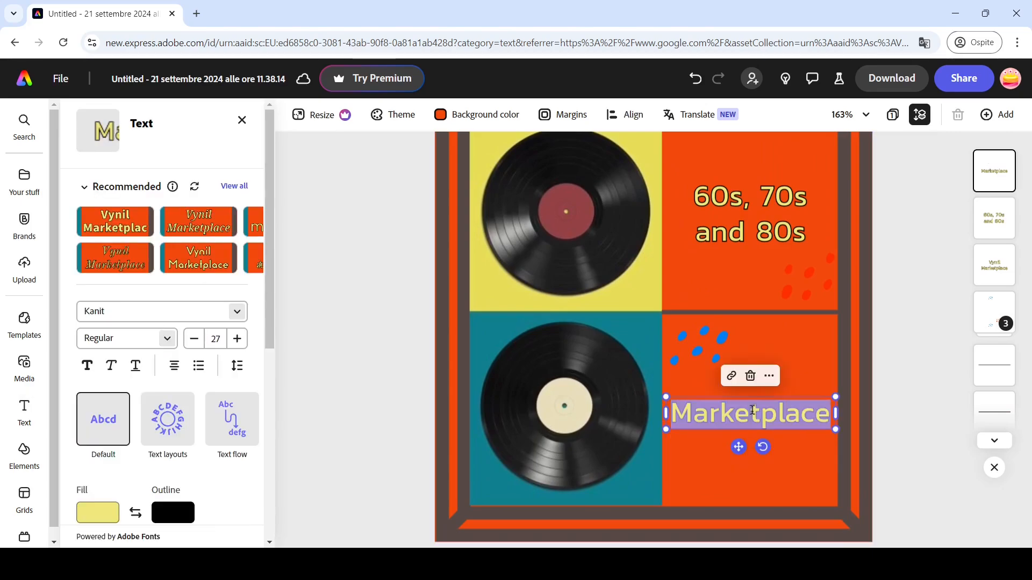
key(BackSpace)
text(at)
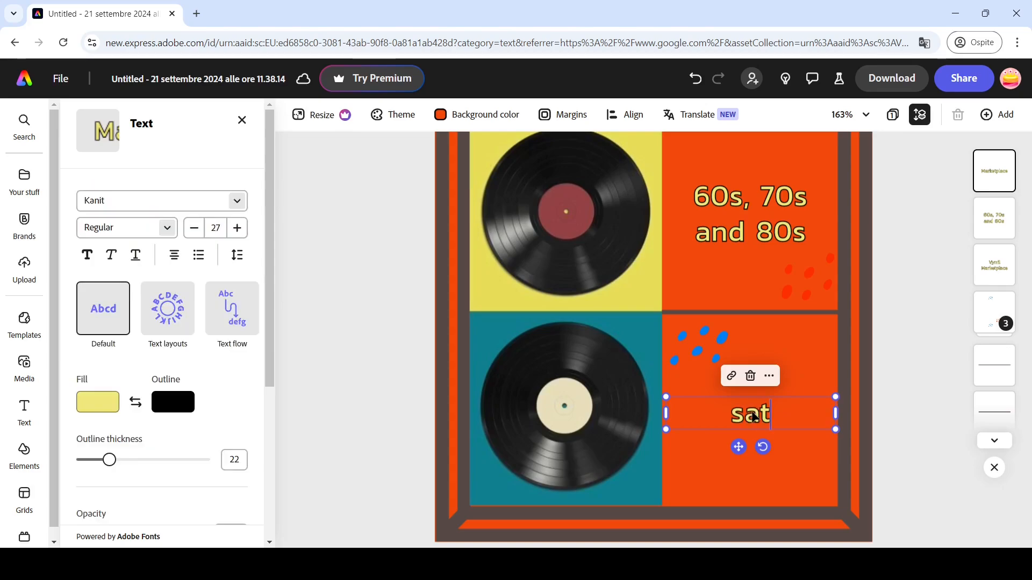
text(urday and sunday)
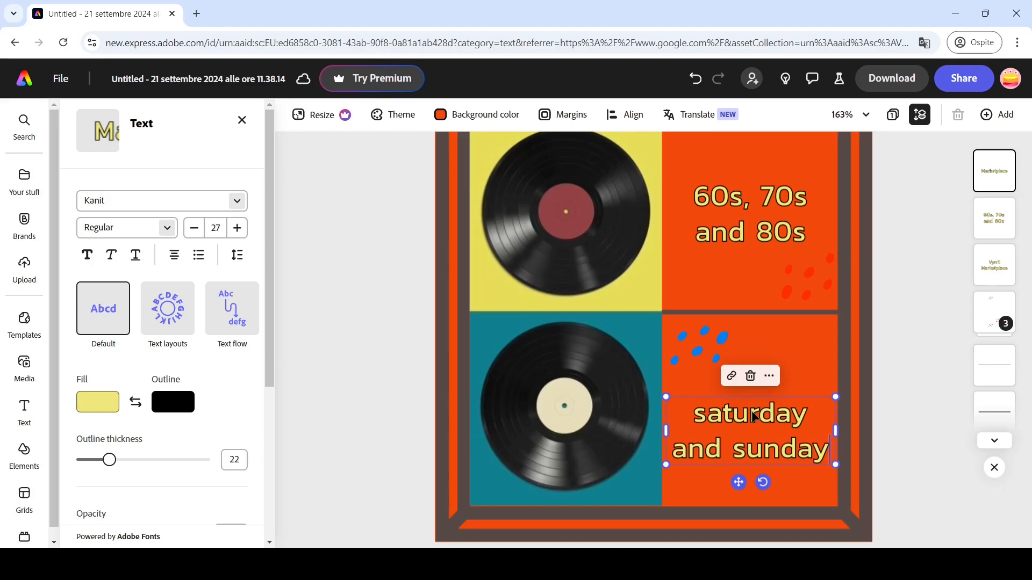
Append a comma and a new line reading "street xyz" to the bottom cell's text, and shift the text block slightly up.
text(,)
key(Return)
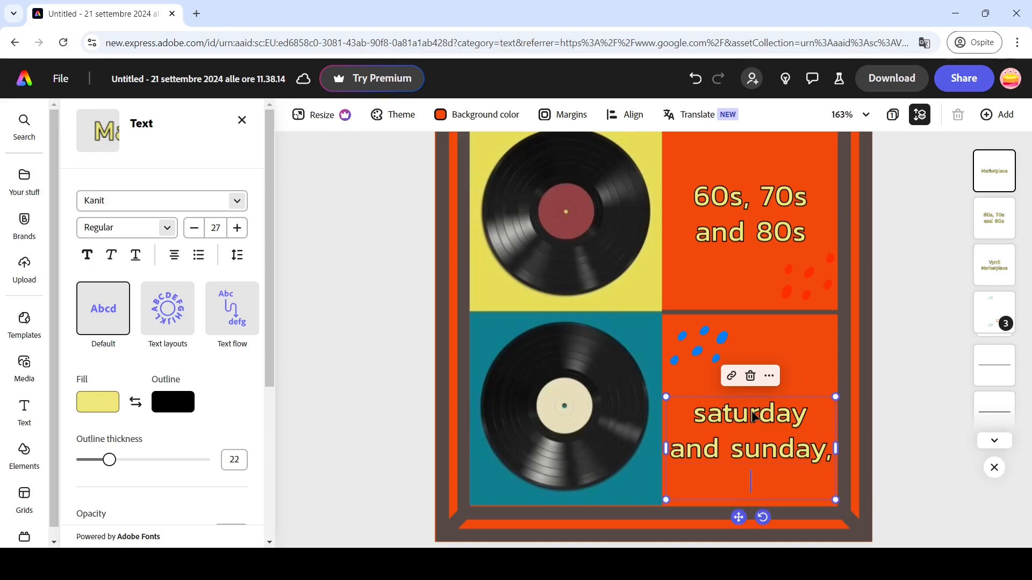
text(street )
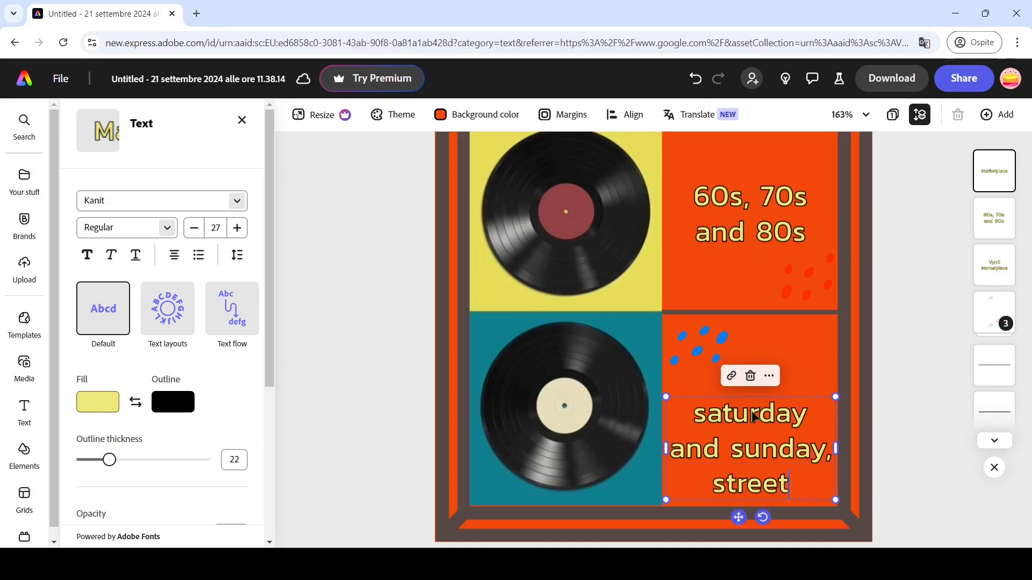
text(xyz)
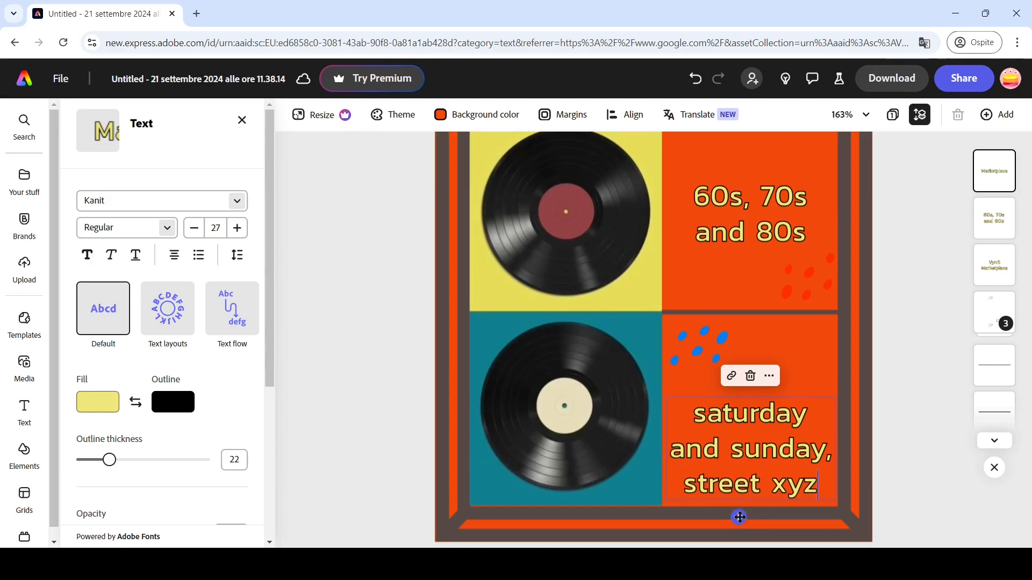
drag(739, 517, 742, 493)
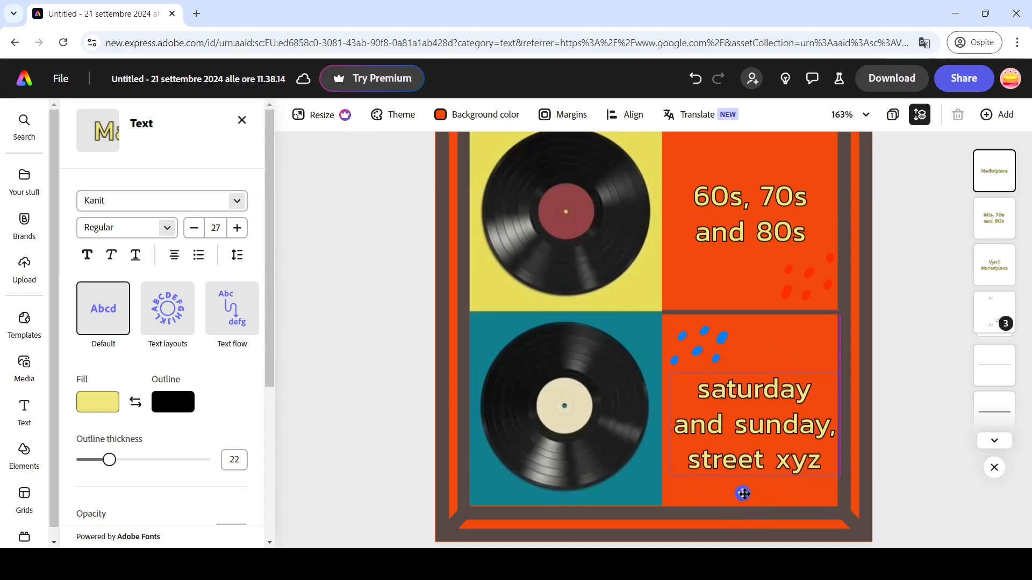
click(898, 360)
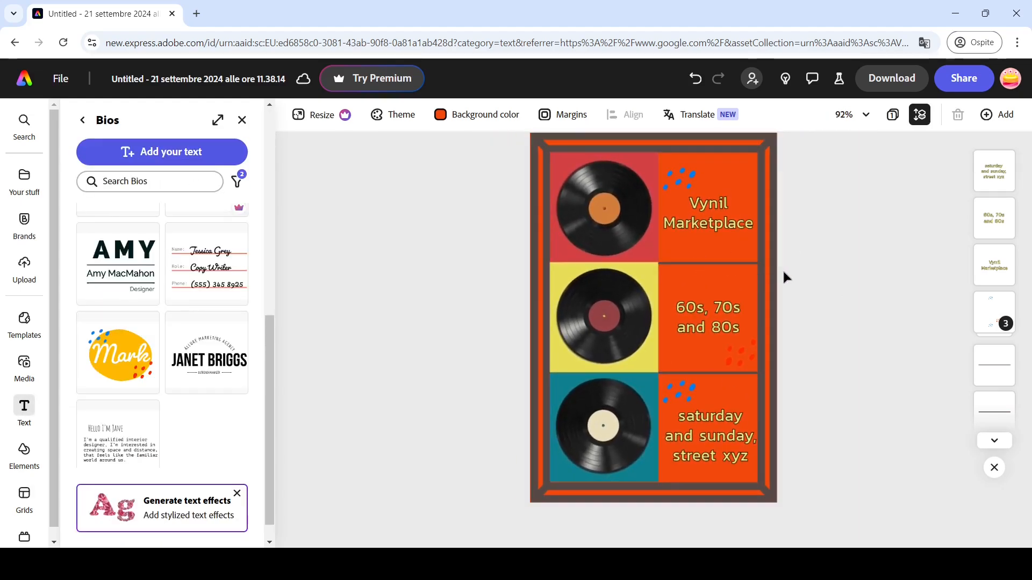
Download the finished flyer as an image file.
scroll(785, 270, up, 2)
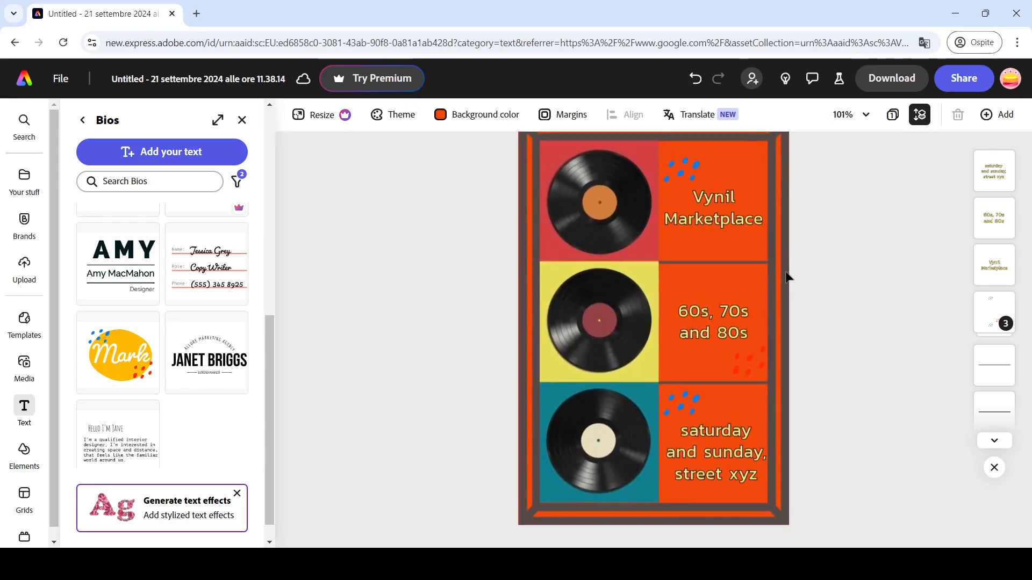
click(906, 85)
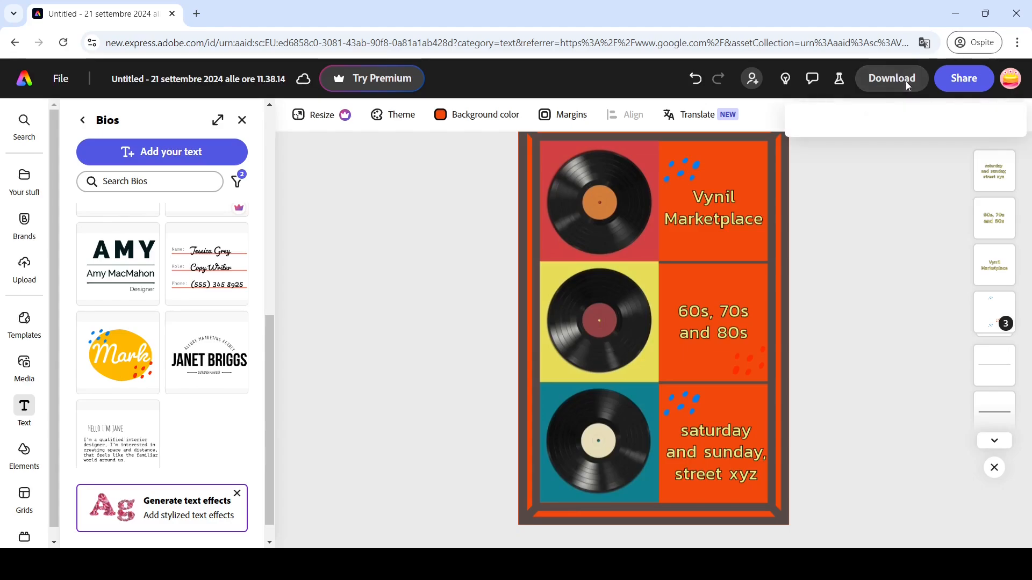
click(873, 230)
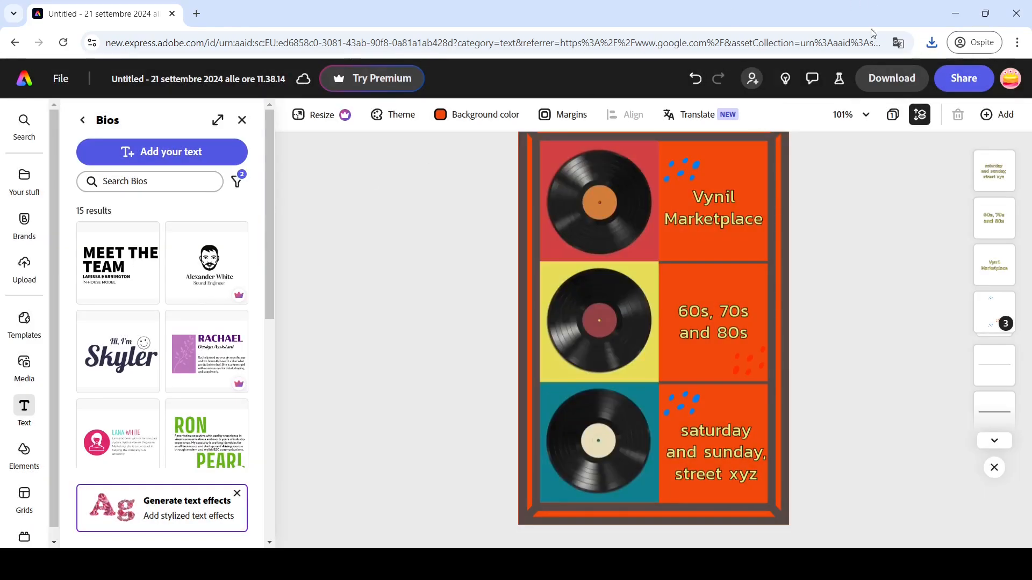
Add a blank second page to the document and open it for editing.
click(894, 119)
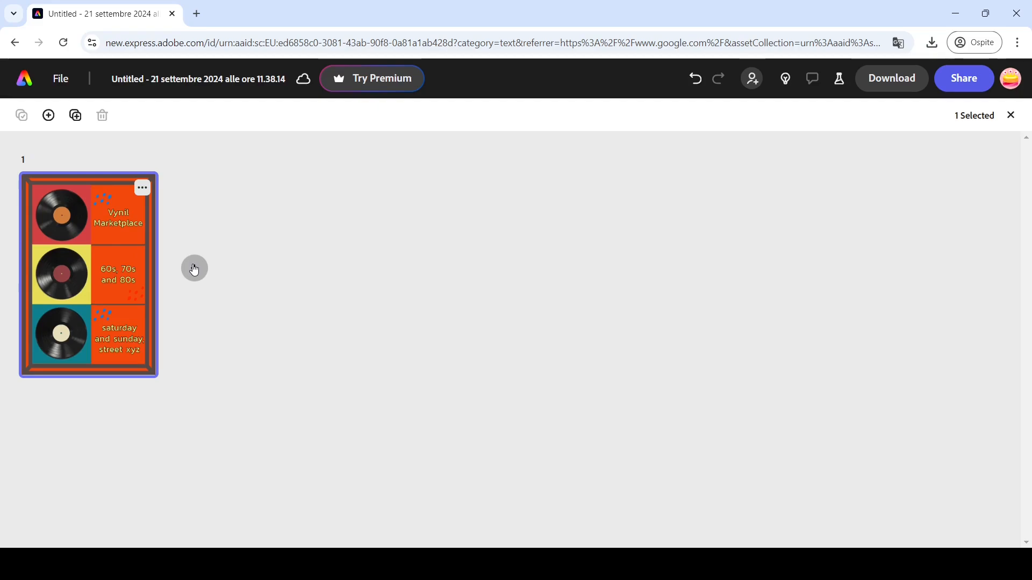
click(195, 268)
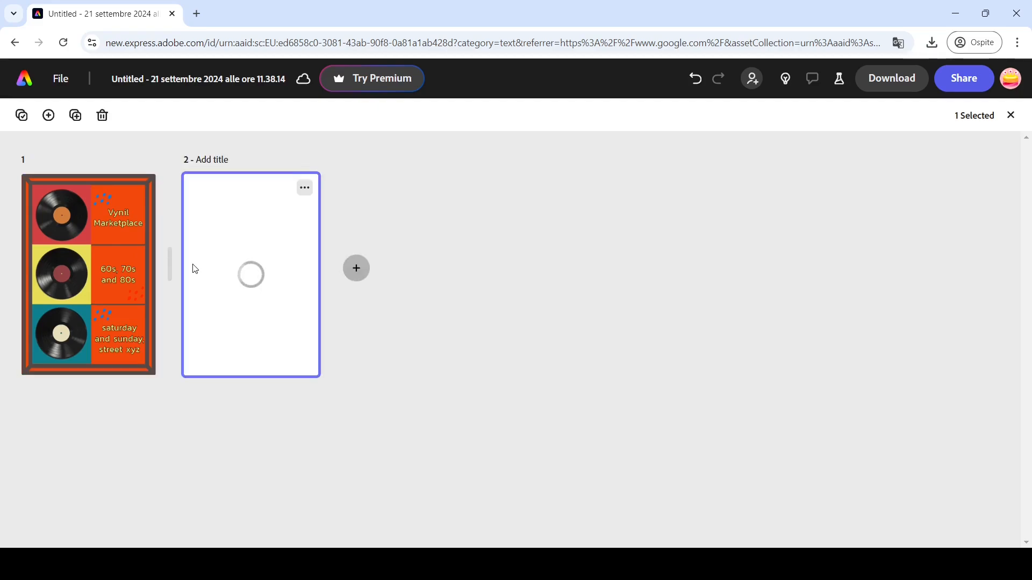
double_click(254, 270)
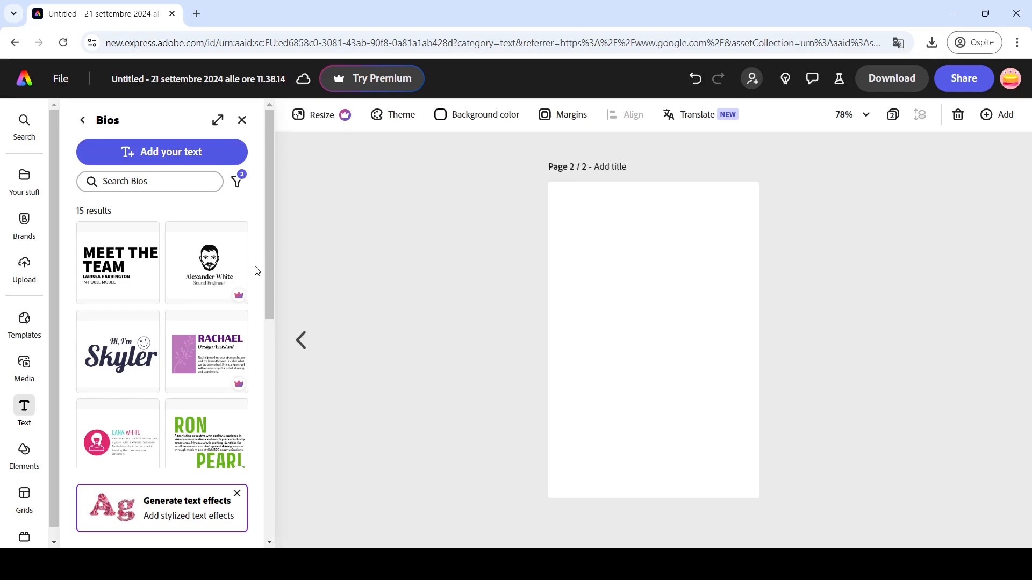
Search the stock photos for "flyer" and add the blank white sheet standing before a grey circle to page 2.
click(24, 364)
click(124, 244)
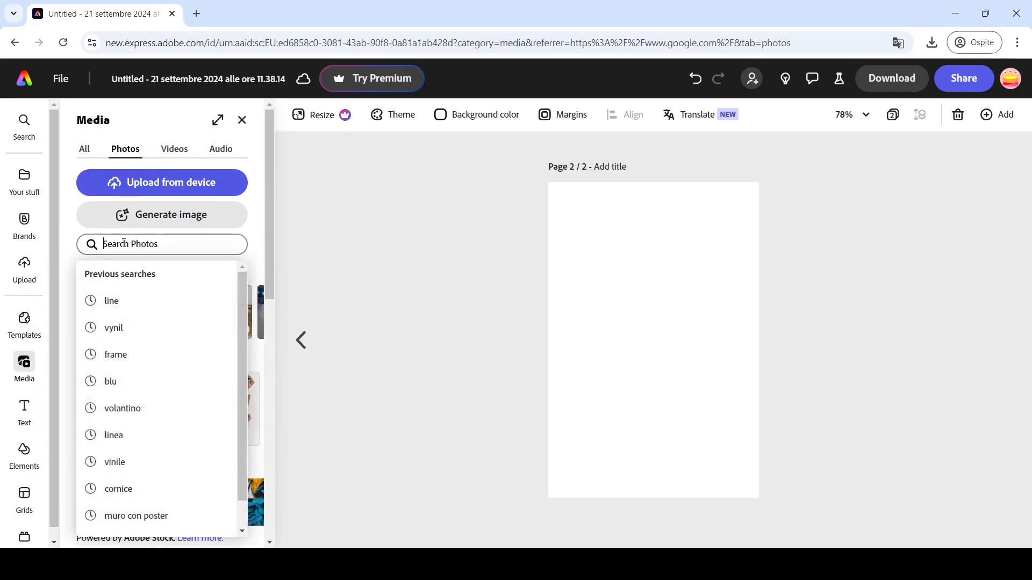
text(flyer)
key(Return)
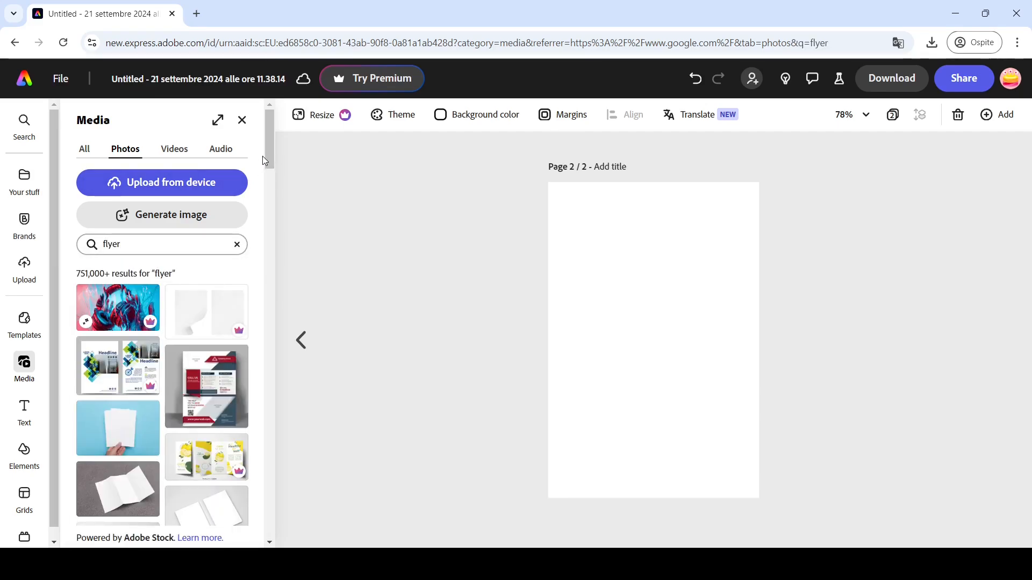
drag(263, 156, 277, 218)
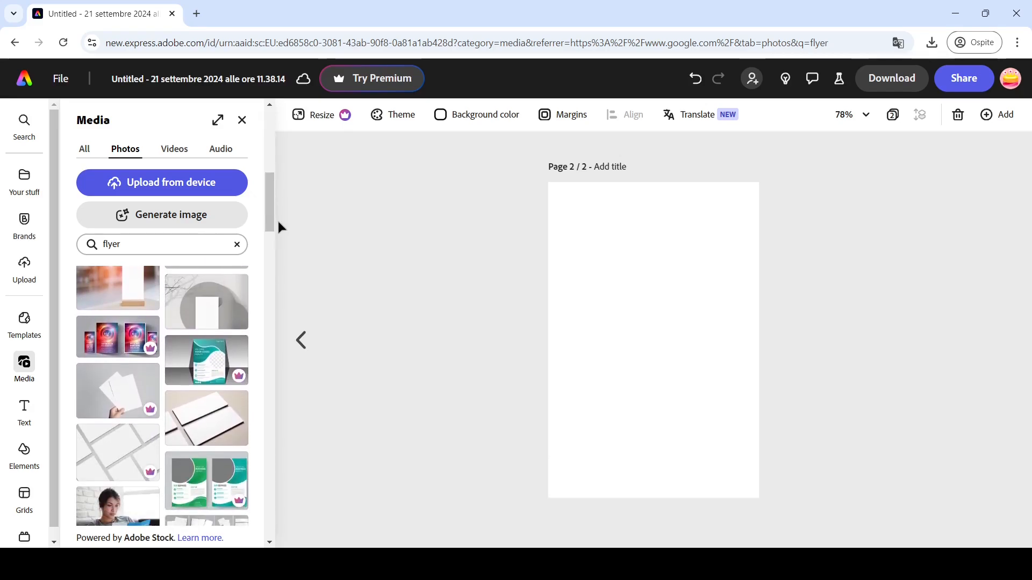
click(217, 301)
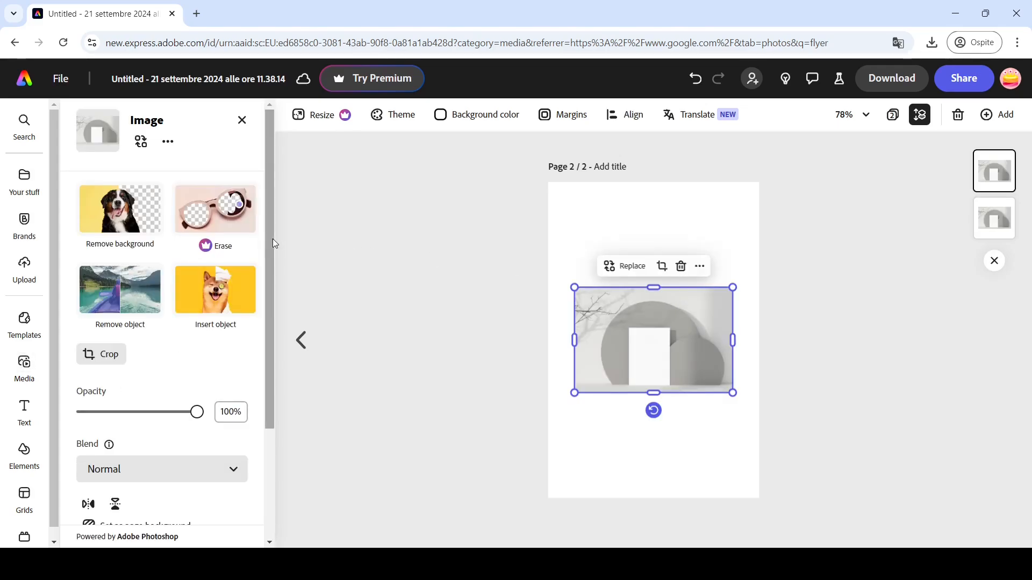
Set the blank sheet photo as the page background and delete the leftover smaller copy.
drag(270, 278, 279, 390)
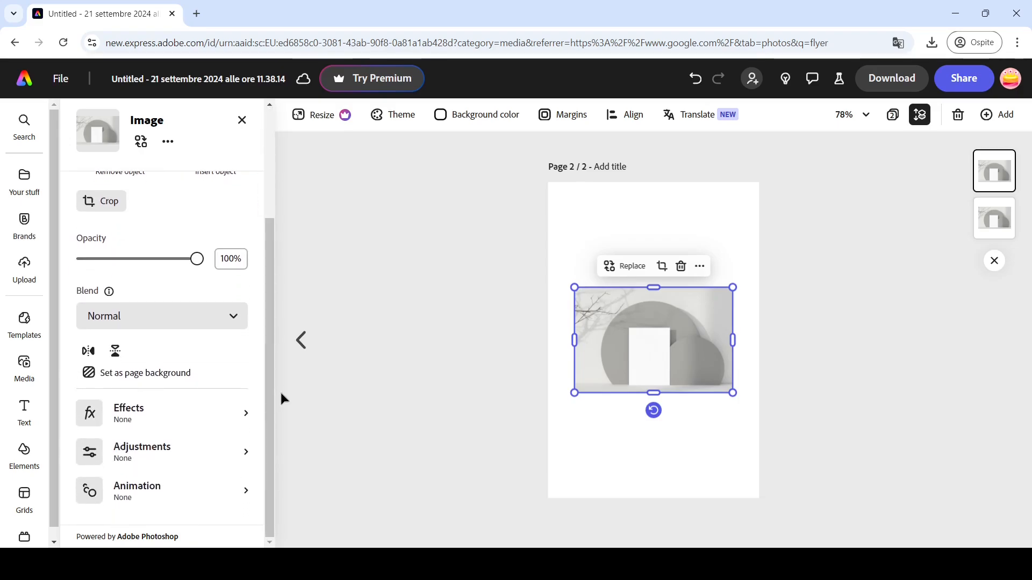
click(185, 373)
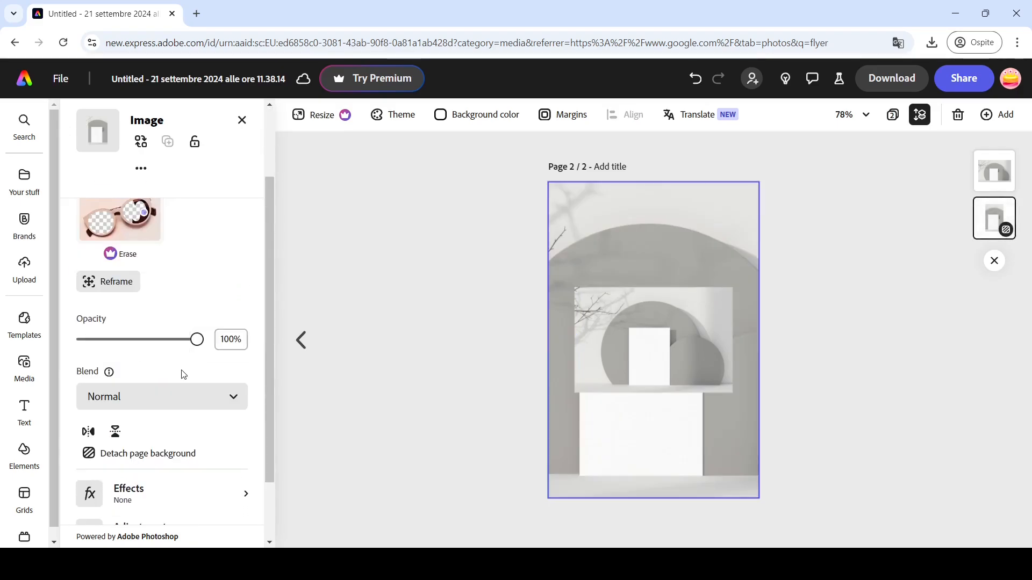
click(629, 340)
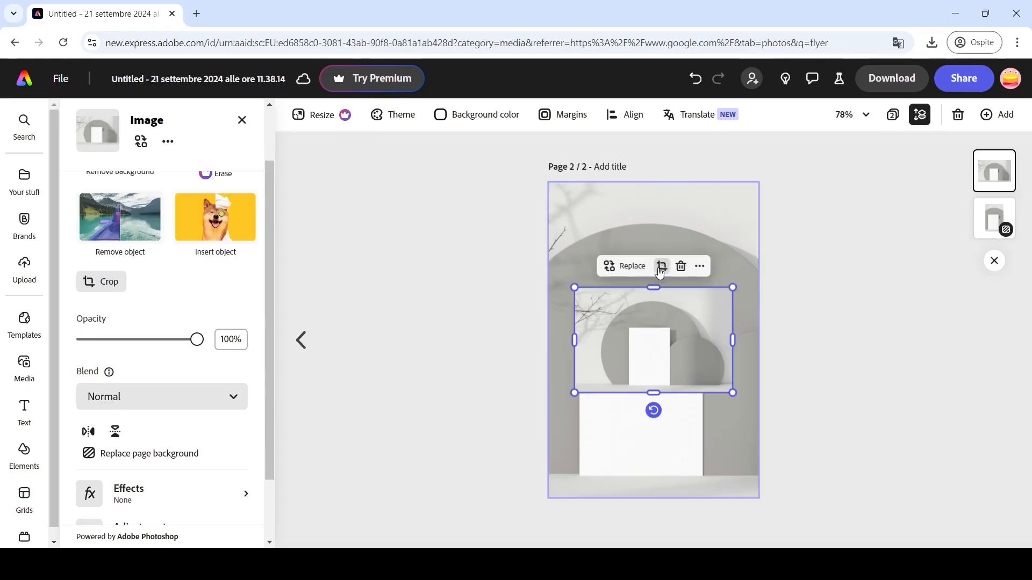
click(681, 266)
click(654, 288)
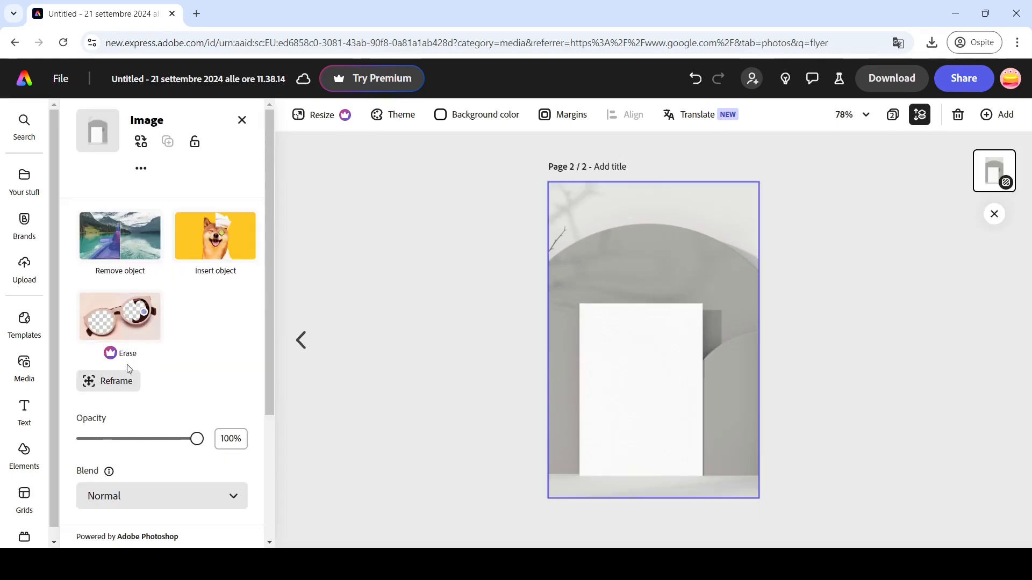
Reframe the background photo so the blank sheet sits slightly further right on the page.
click(128, 381)
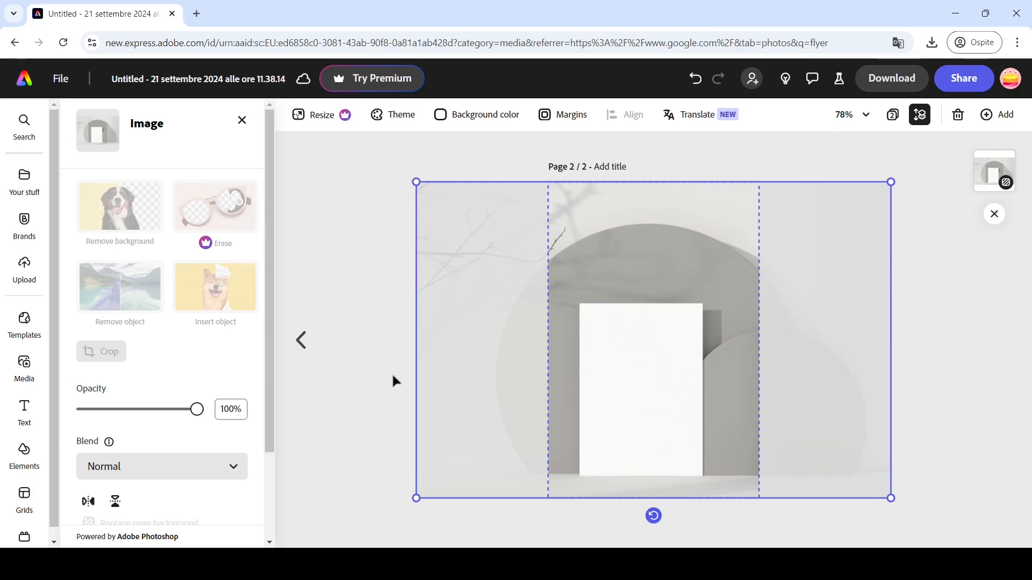
drag(641, 386, 658, 384)
double_click(658, 384)
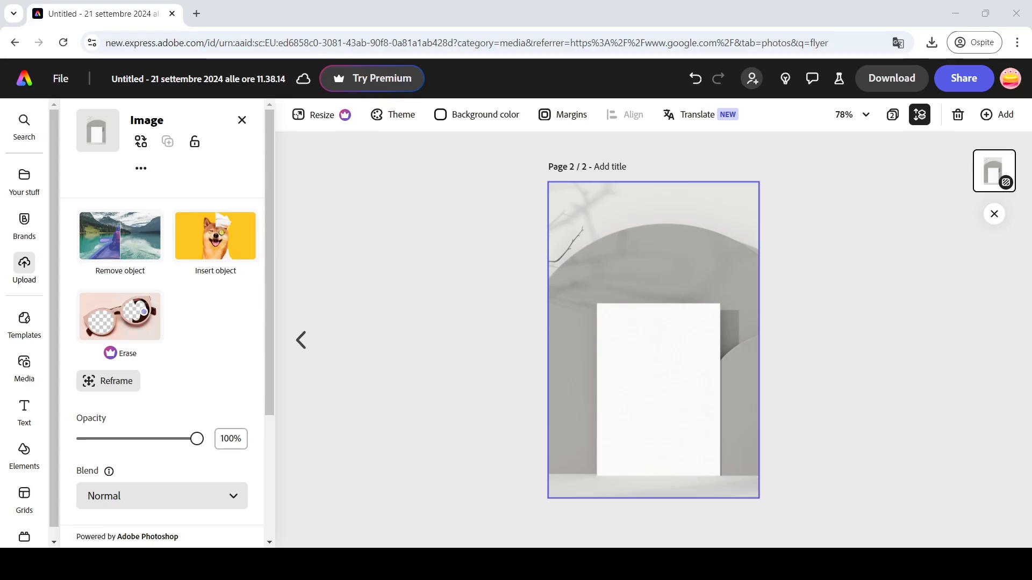
Scale down the downloaded flyer image and place it over the blank white sheet in the mockup.
drag(549, 183, 640, 322)
drag(711, 377, 669, 357)
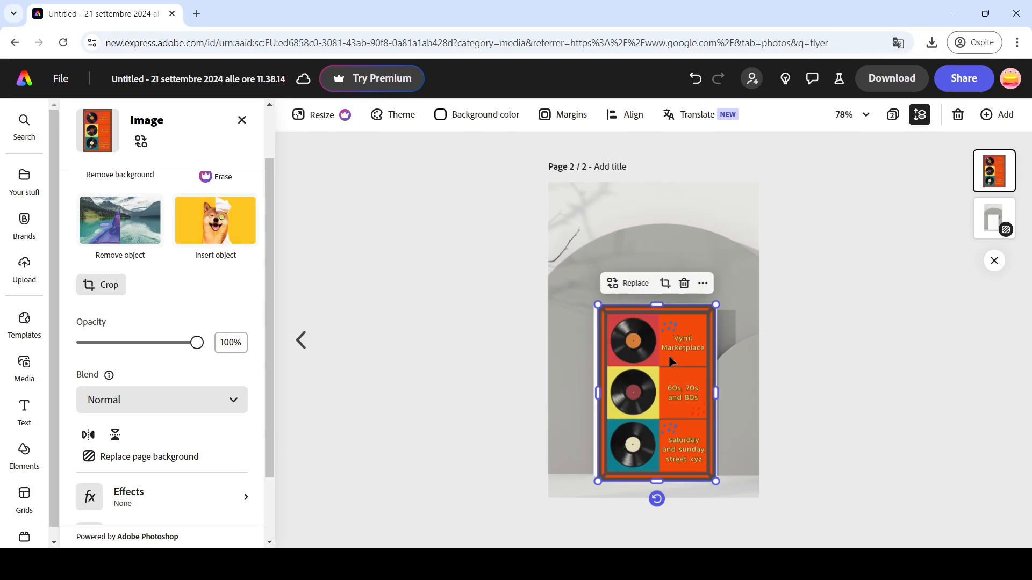
click(241, 120)
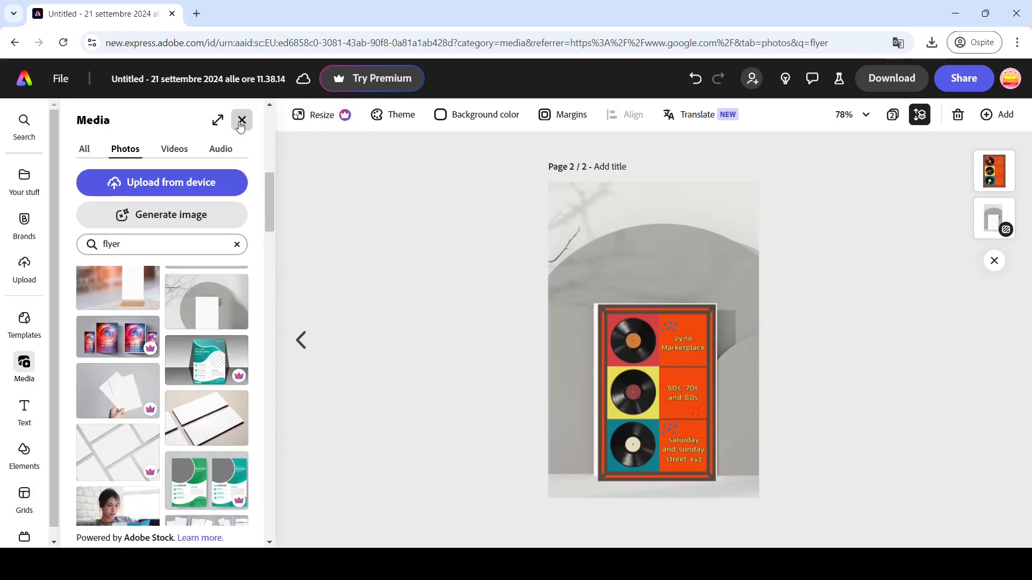
Insert a Portrait (3:4) generated-image placeholder and enlarge it to cover the whole of page 2.
click(223, 211)
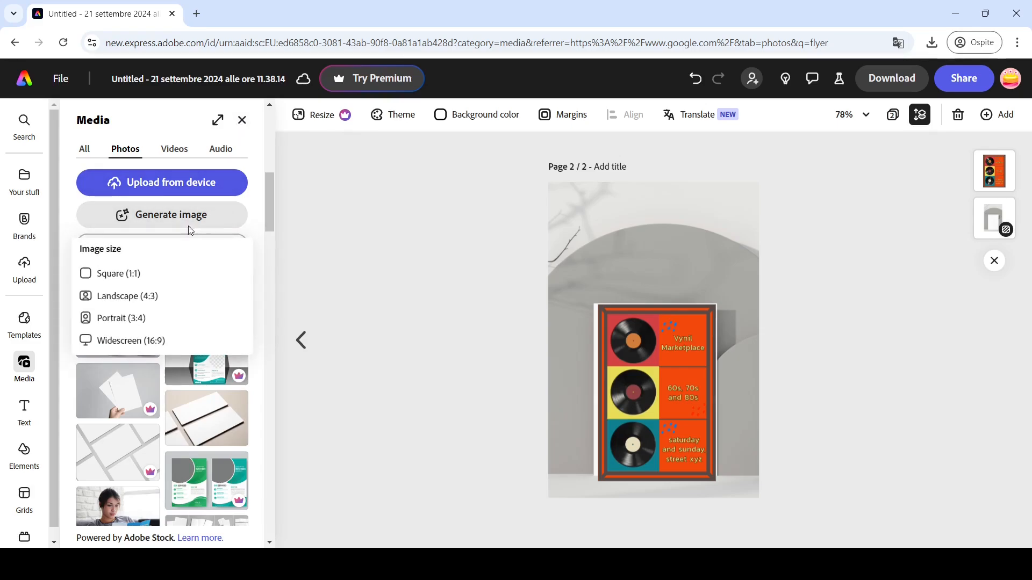
click(133, 319)
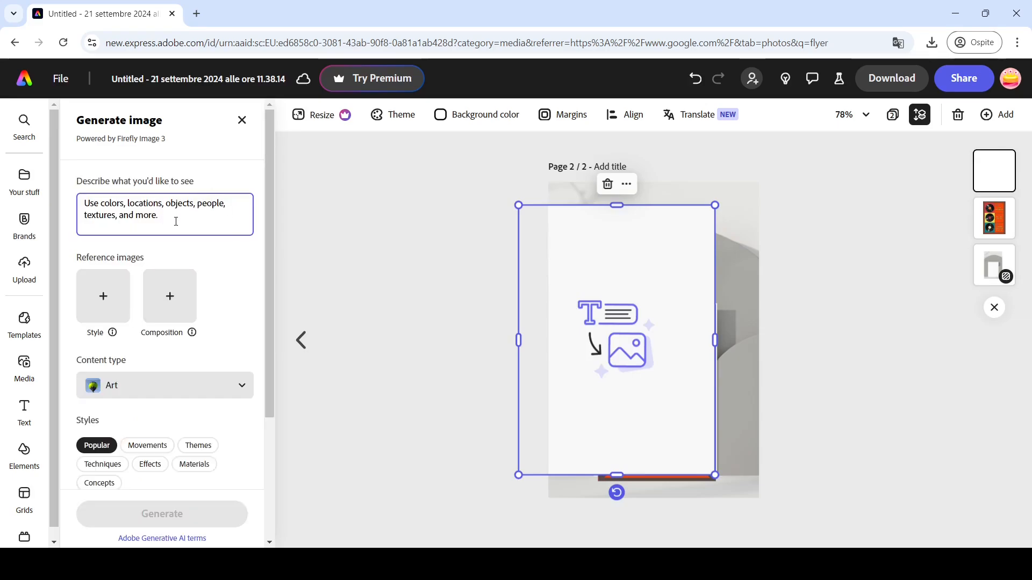
drag(587, 265, 623, 254)
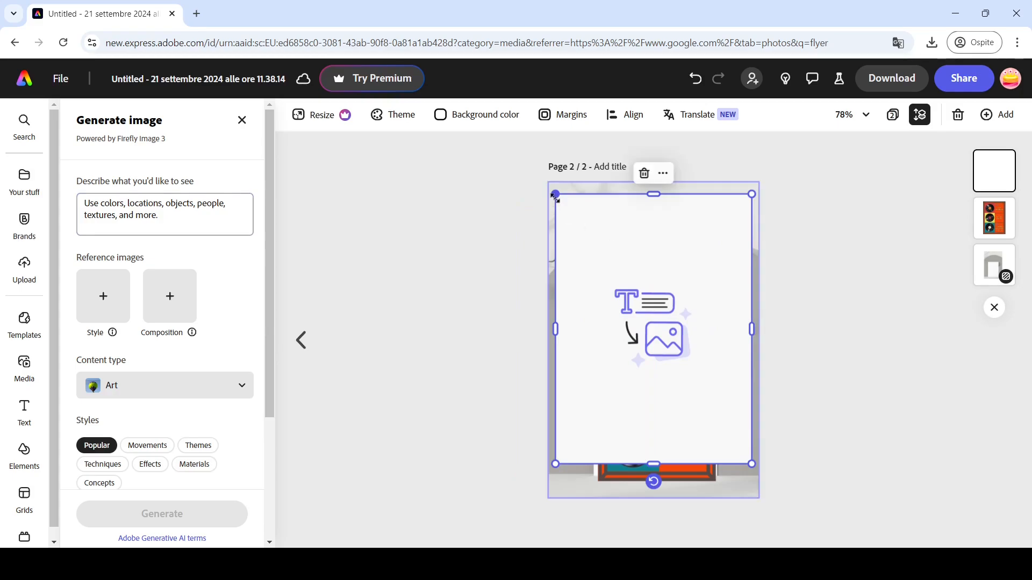
drag(555, 197, 544, 185)
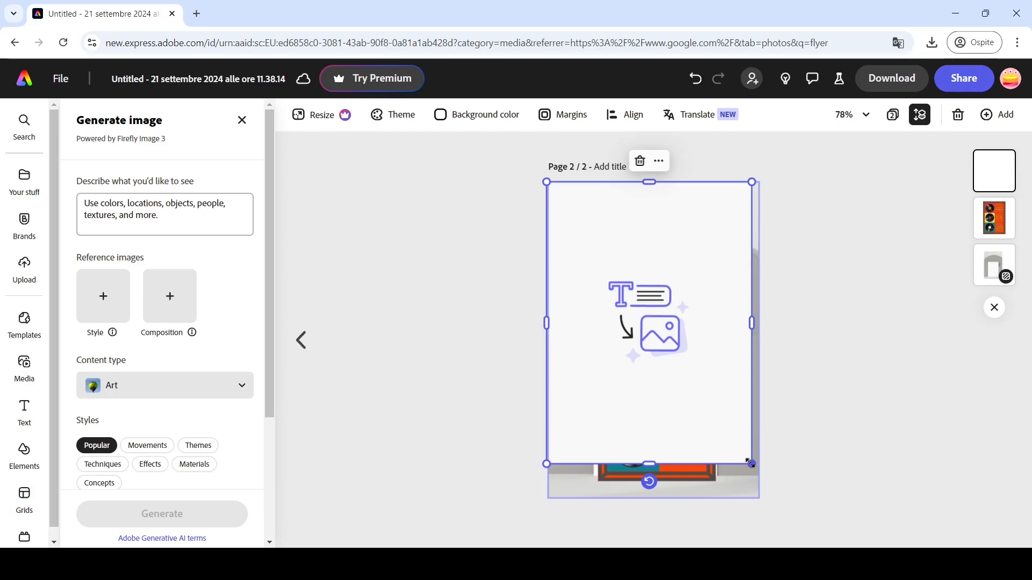
drag(751, 463, 776, 498)
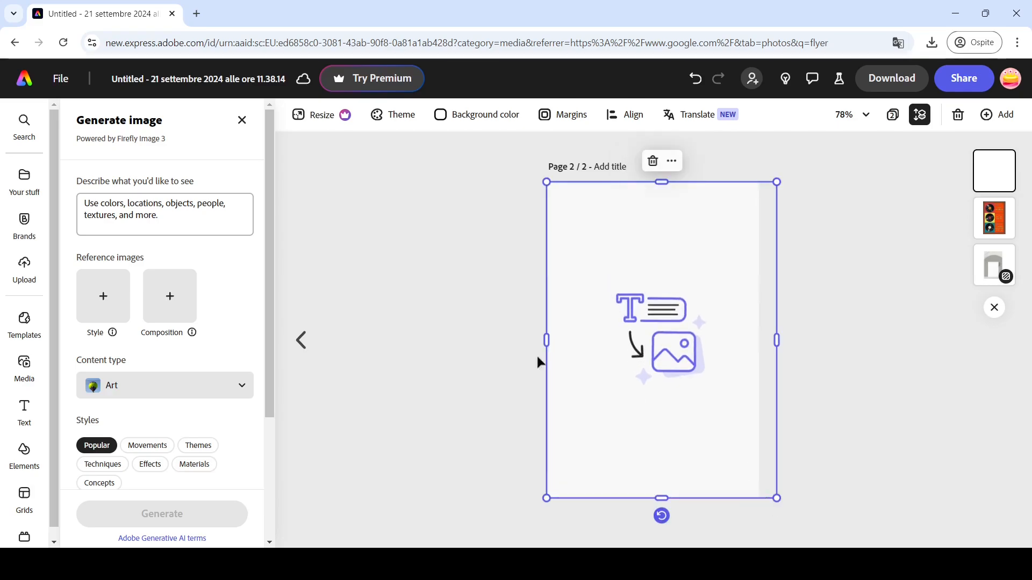
Generate an image from the prompt "flyer on a brick wall seen from the front" with the Art content type.
click(166, 196)
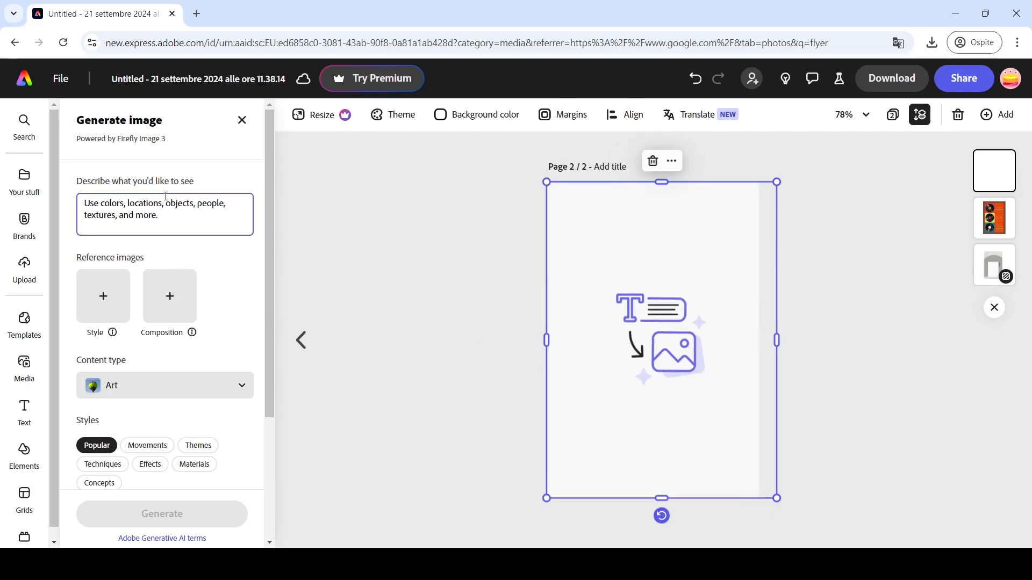
text(flyer o)
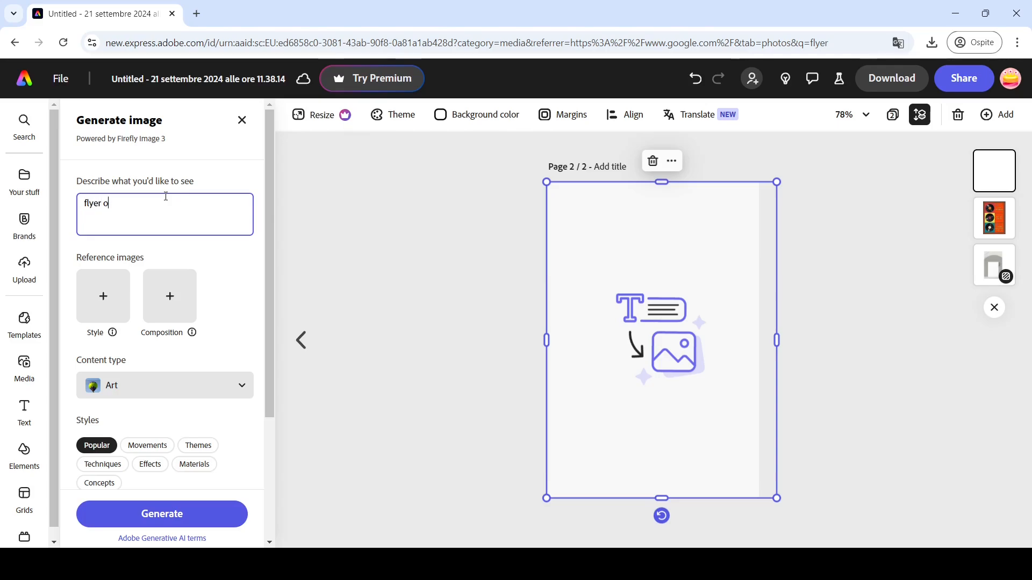
text(n a brick wall s)
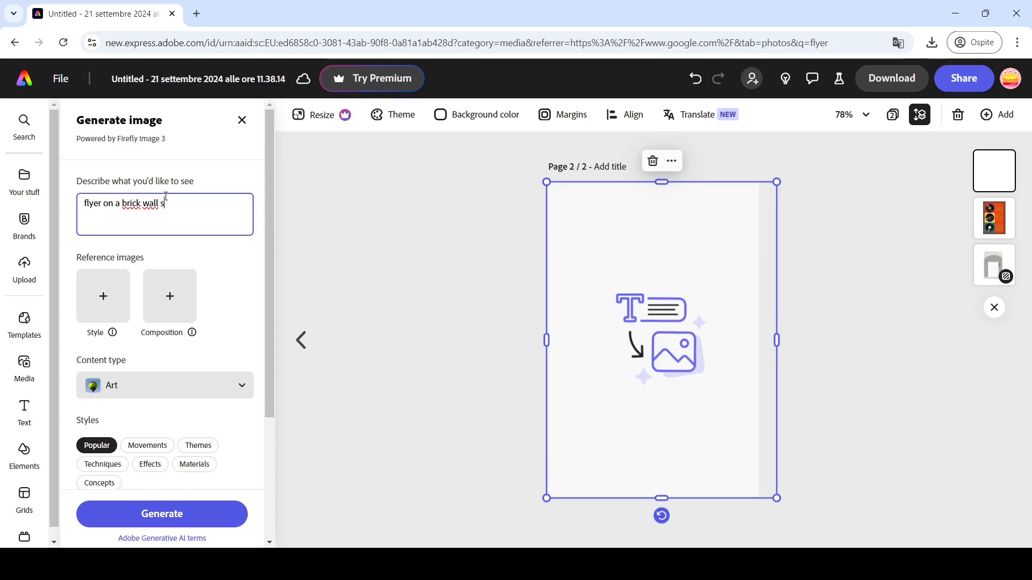
text(een from the front)
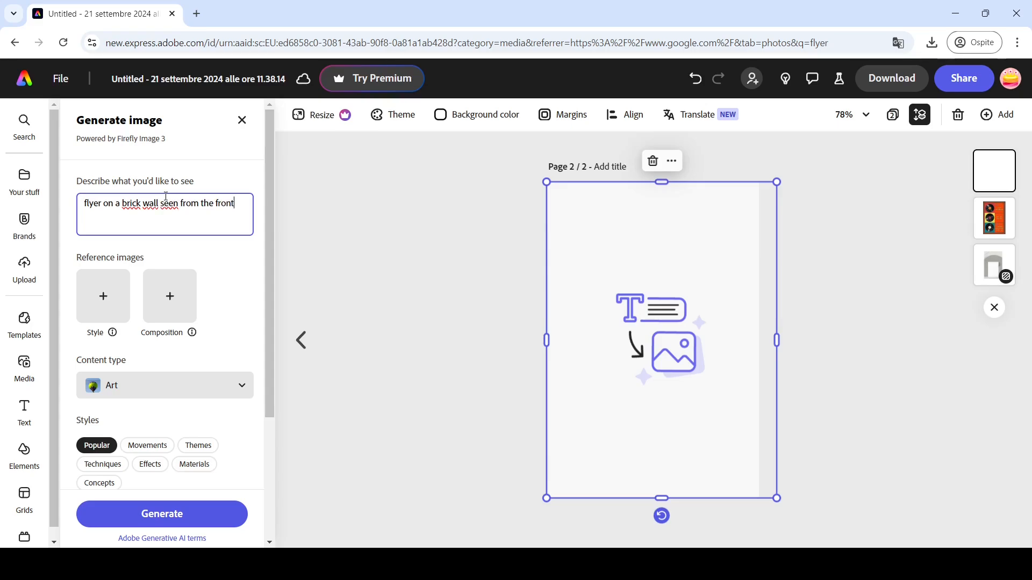
key(Return)
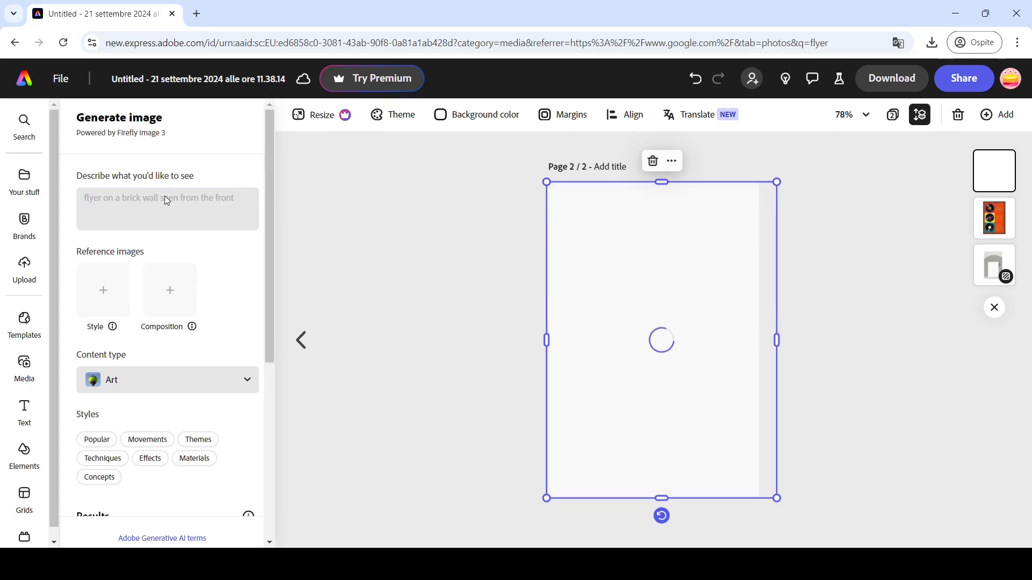
Shrink the generated brick wall image slightly towards the page width and request more variations of it.
drag(778, 180, 757, 185)
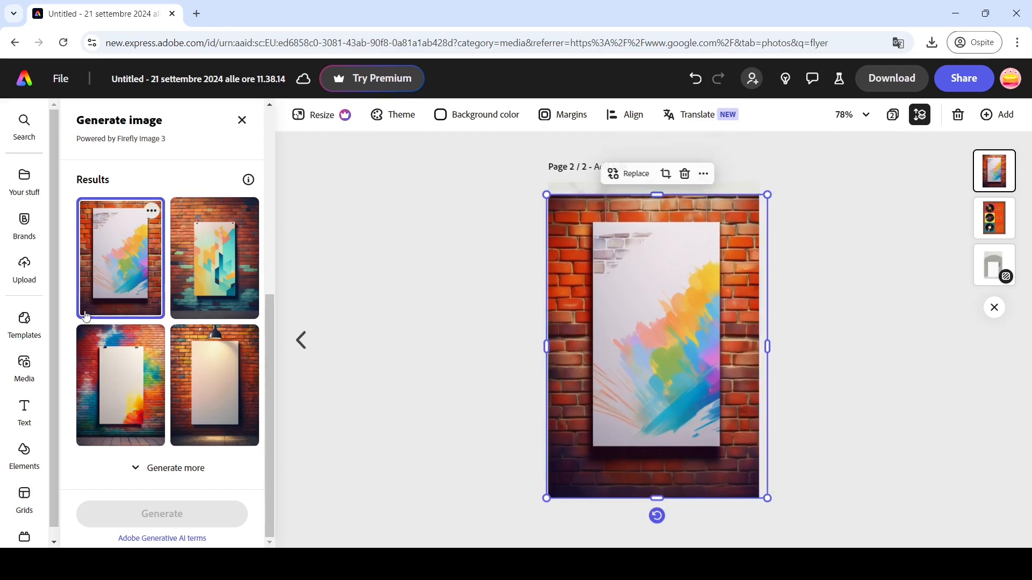
click(182, 469)
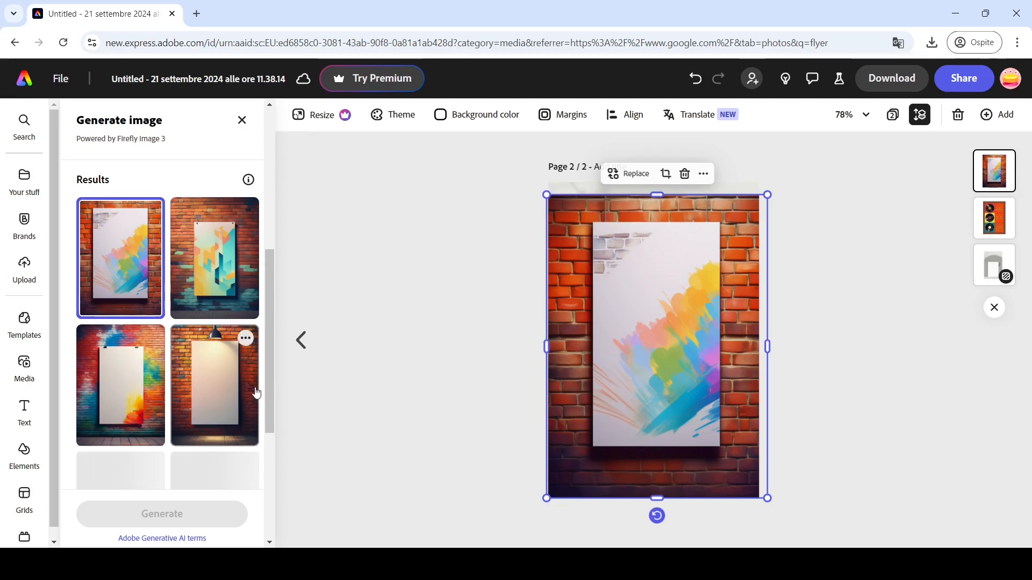
Generate more brick wall variations and apply the one with a blank cream poster hanging on a plain red brick wall.
drag(266, 345, 266, 425)
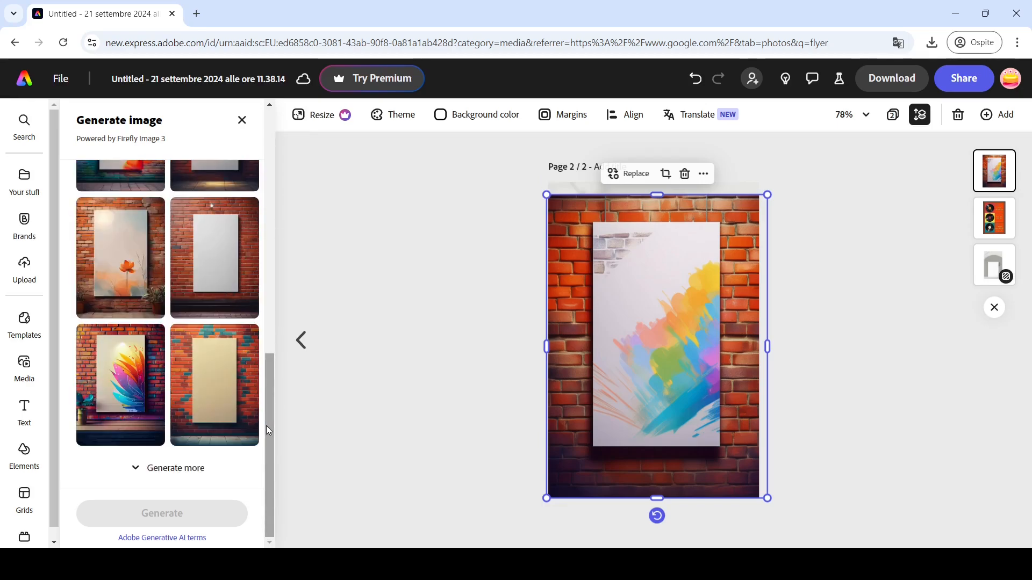
click(192, 469)
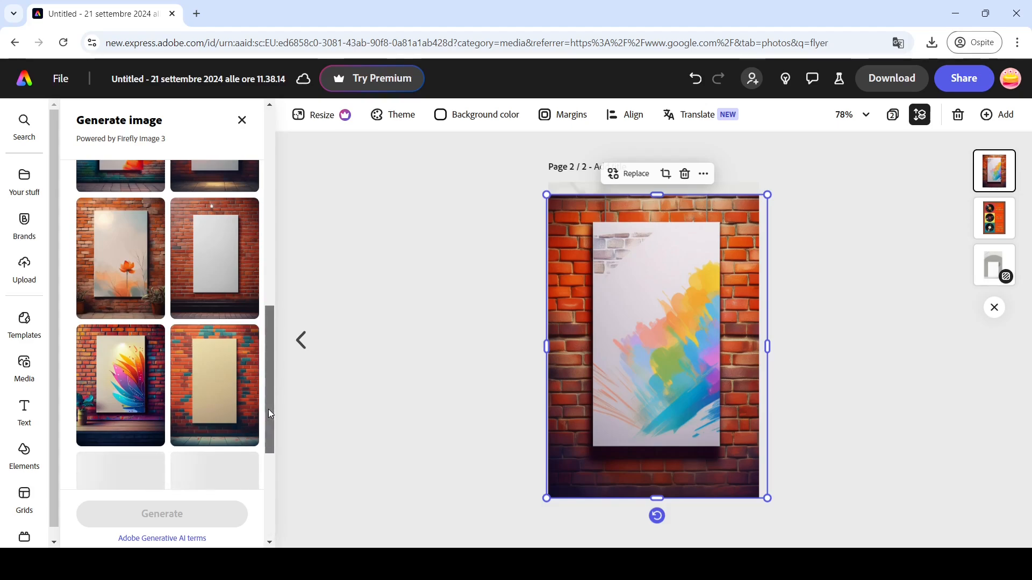
drag(271, 414, 261, 495)
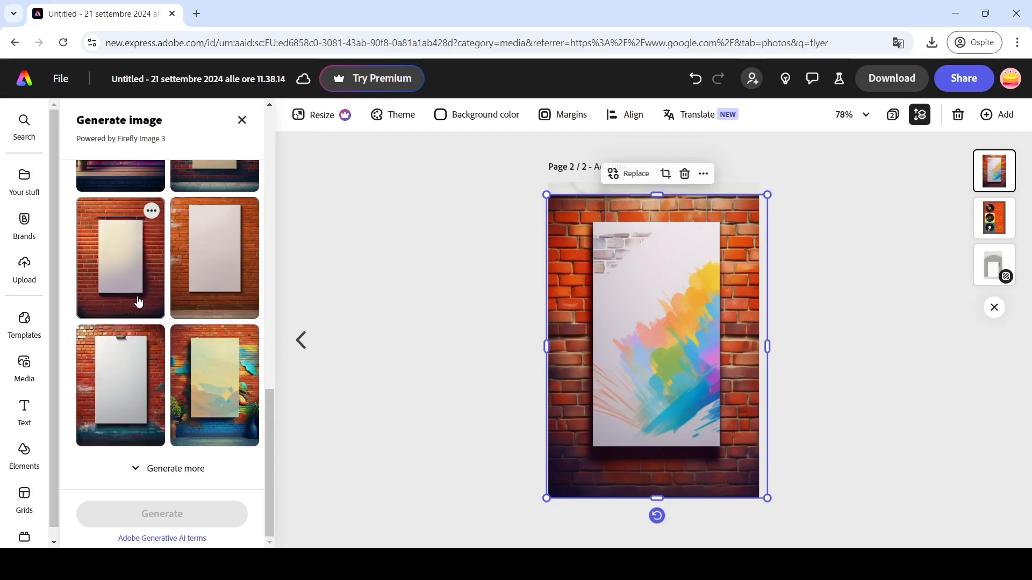
click(138, 302)
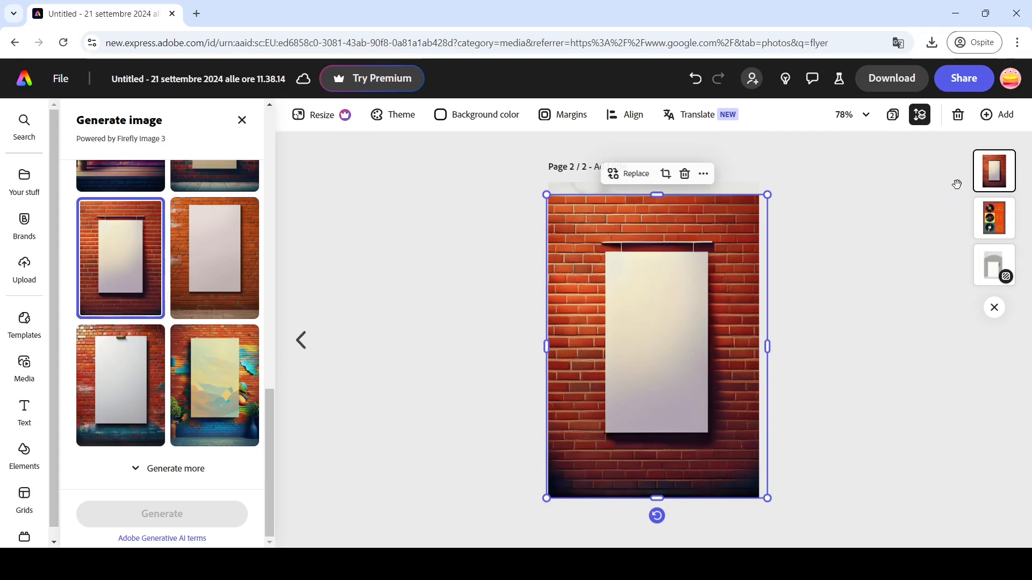
Bring the flyer image in front of the brick wall image, then shrink it to fit inside the blank poster and centre it there.
click(992, 221)
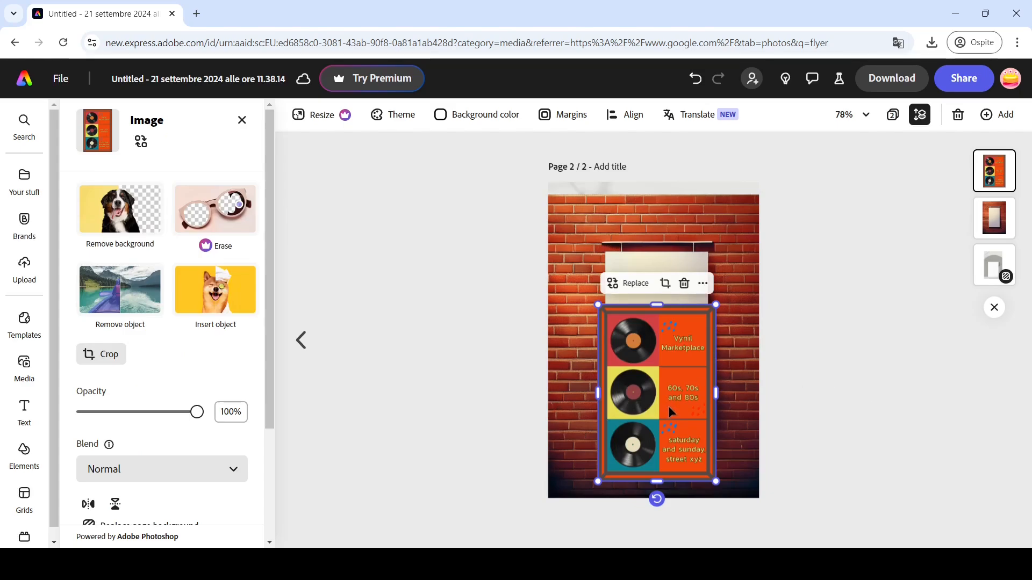
drag(668, 405, 667, 346)
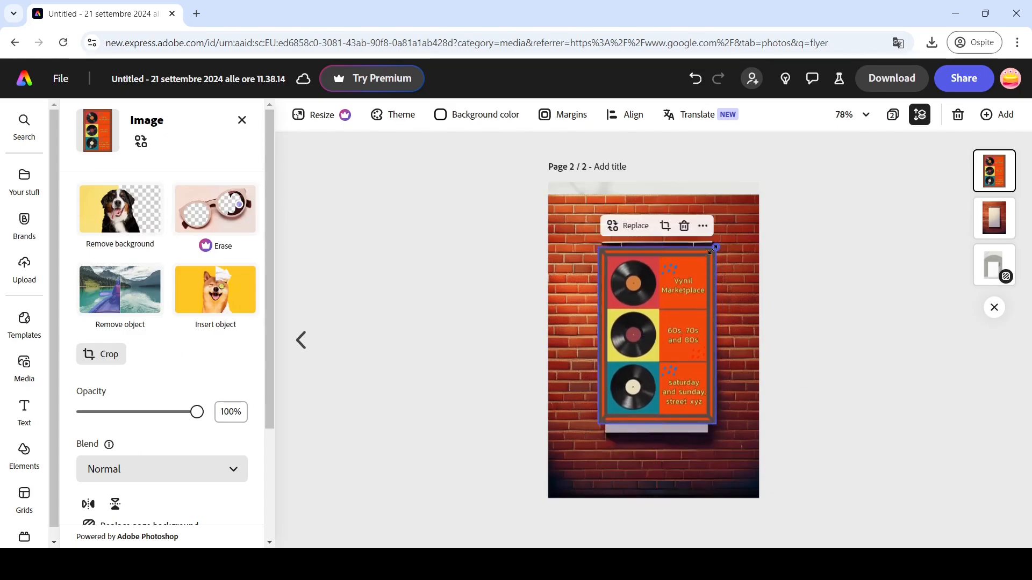
drag(715, 248, 705, 261)
drag(657, 308, 662, 308)
drag(711, 263, 704, 272)
drag(656, 305, 659, 303)
click(861, 331)
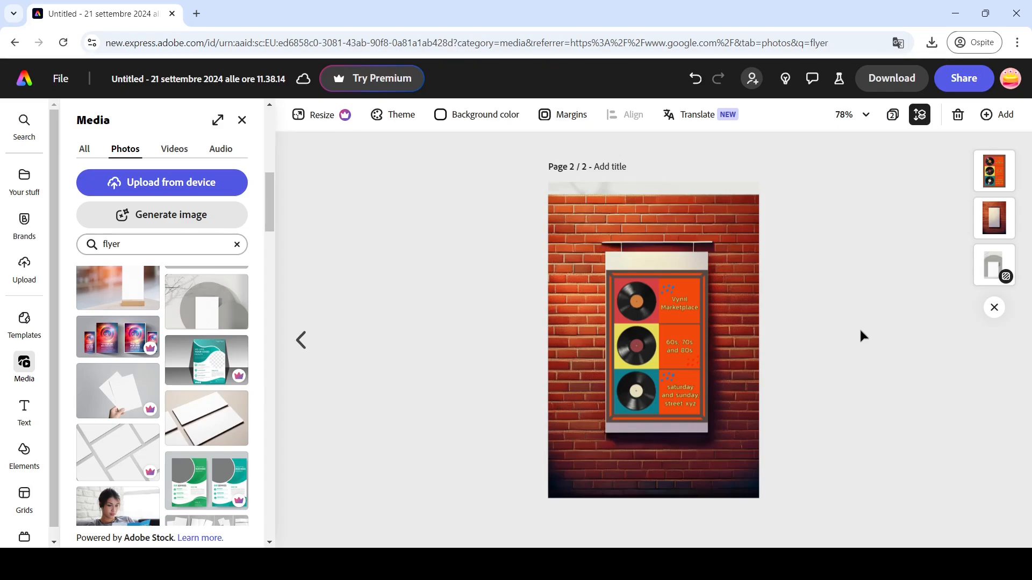
Return to page 1 and examine the original flyer design and its layer stack.
click(302, 340)
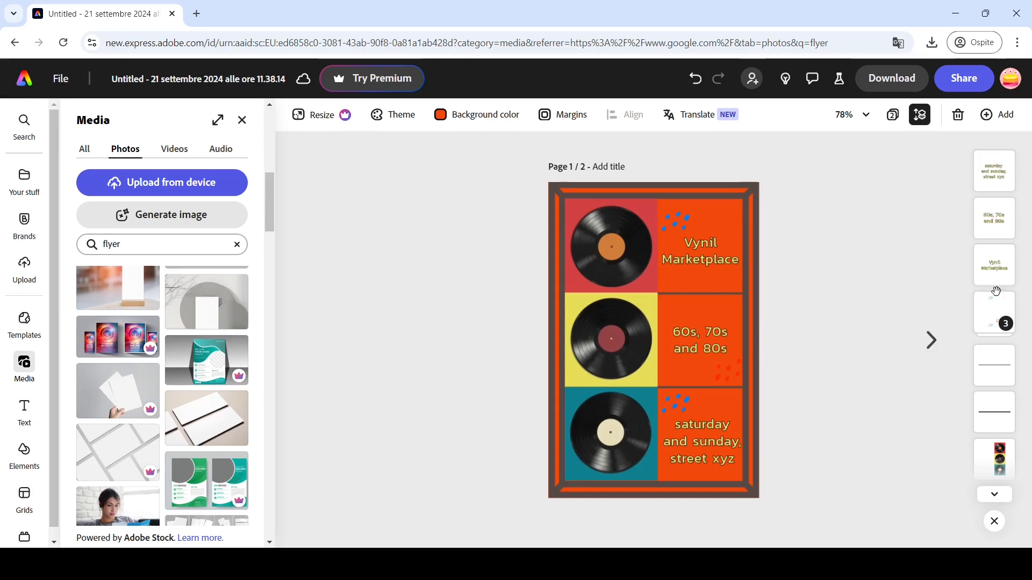
click(995, 503)
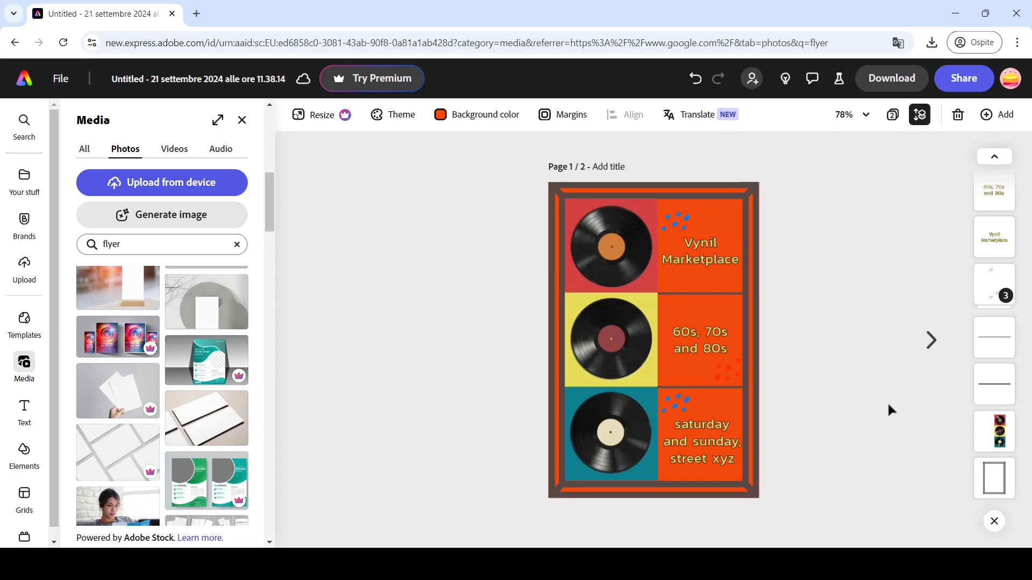
scroll(847, 367, up, 2)
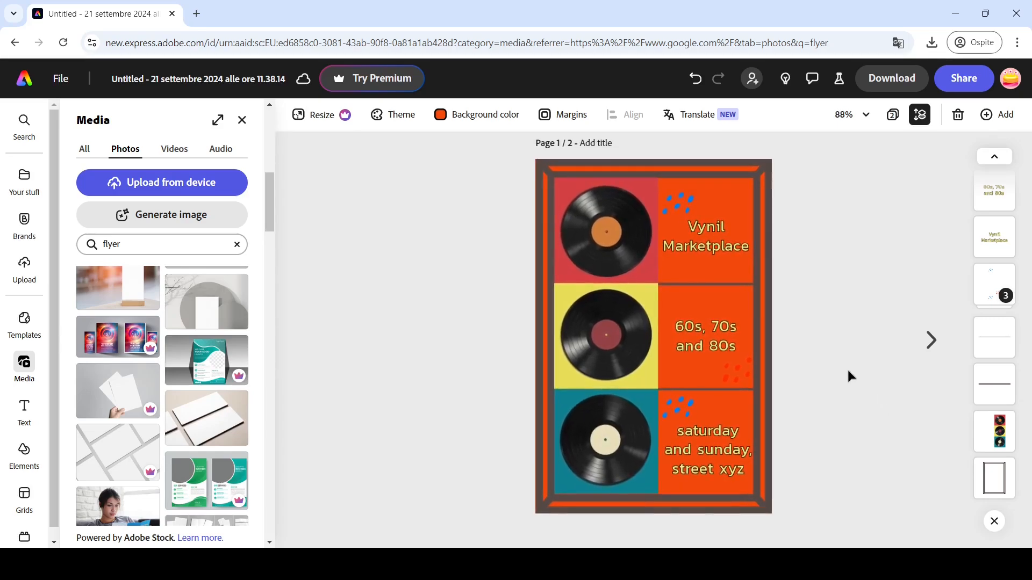